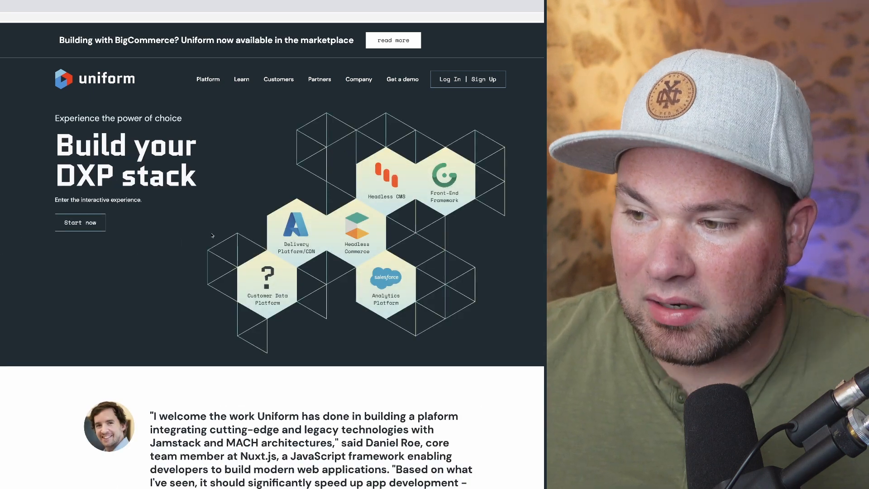
- Start the DXP stack questionnaire, choosing Contentful as the CMS and BigCommerce as the commerce engine
{"action": "left_click", "coordinate": [80, 224]}
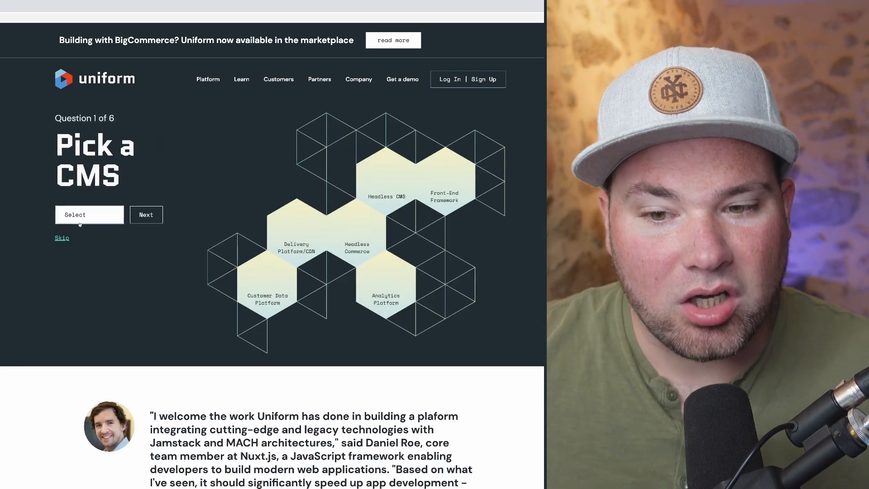
{"action": "left_click", "coordinate": [90, 215]}
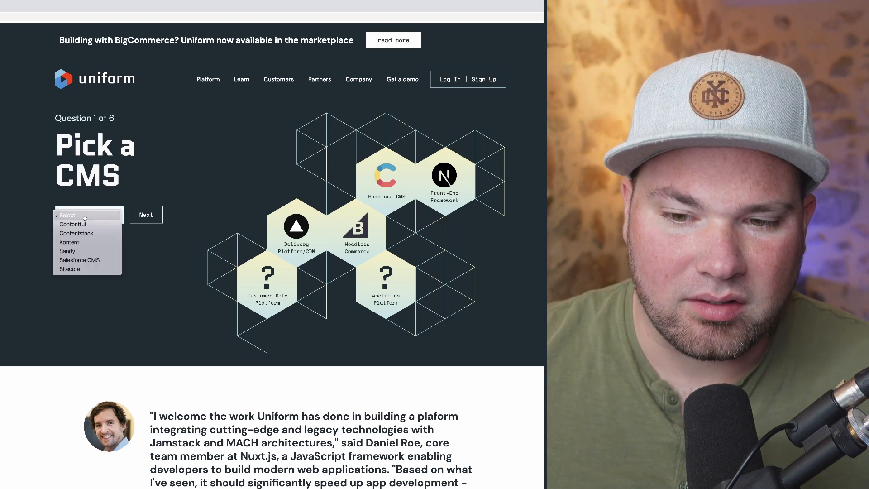
{"action": "left_click", "coordinate": [92, 224]}
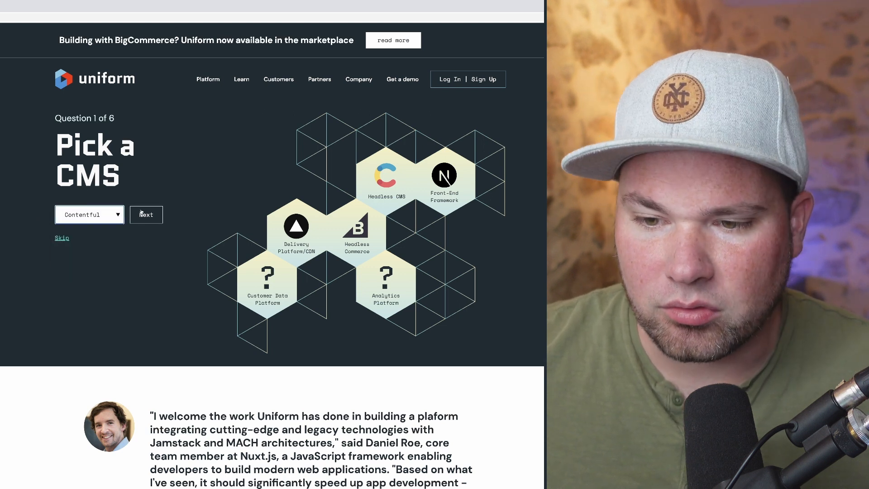
{"action": "left_click", "coordinate": [144, 214]}
{"action": "left_click", "coordinate": [89, 245]}
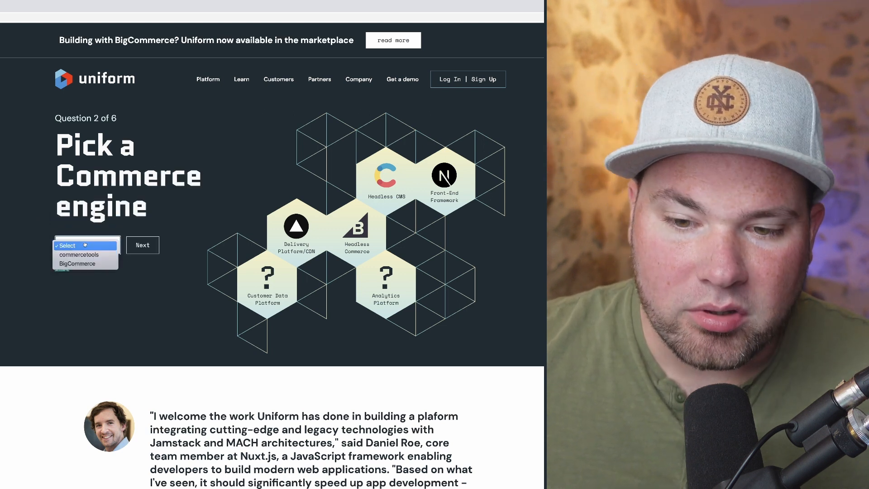
{"action": "left_click", "coordinate": [88, 264]}
{"action": "left_click", "coordinate": [142, 244]}
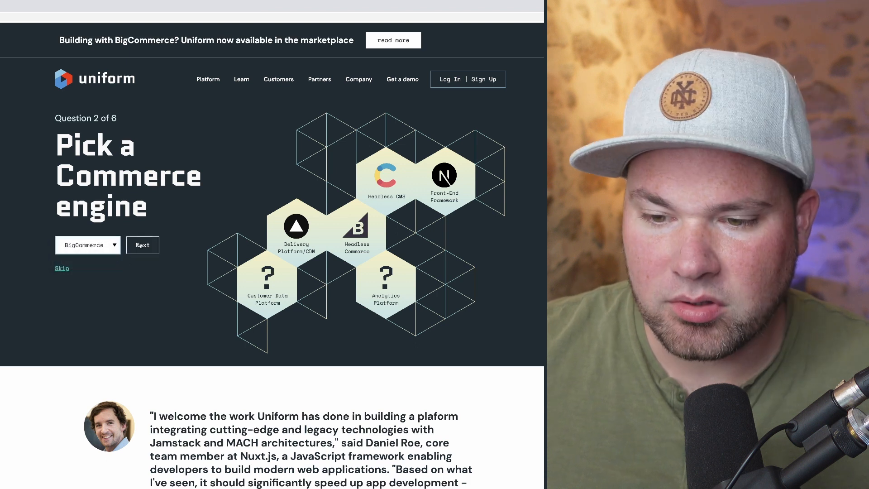
- Choose Next as front-end framework and Vercel as content delivery network, skipping the analytics platform and marketing cloud questions
{"action": "left_click", "coordinate": [81, 243]}
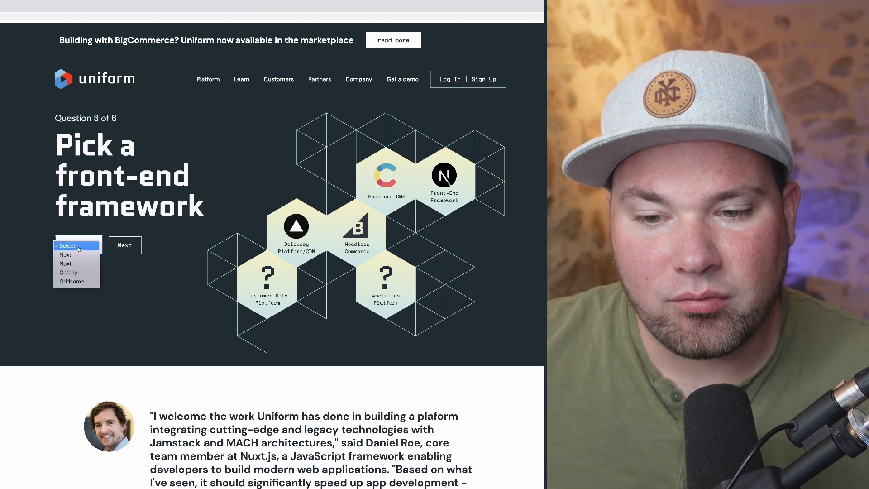
{"action": "left_click", "coordinate": [82, 255]}
{"action": "left_click", "coordinate": [125, 245]}
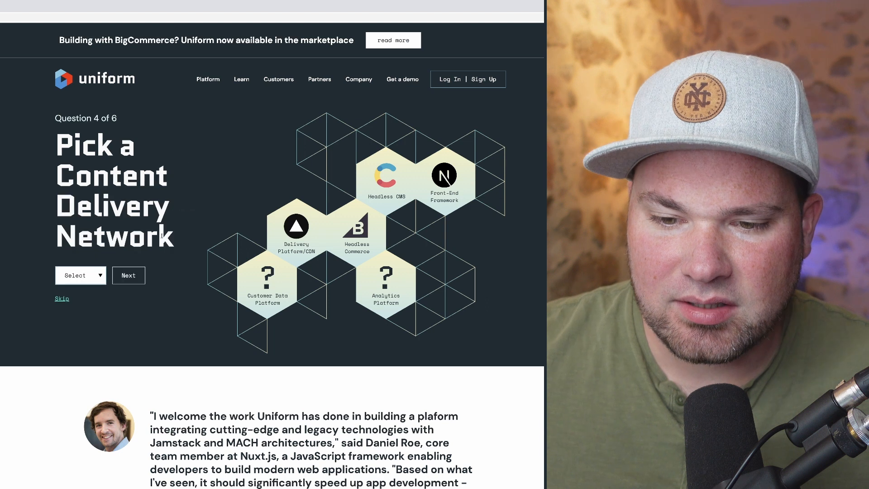
{"action": "left_click", "coordinate": [89, 278]}
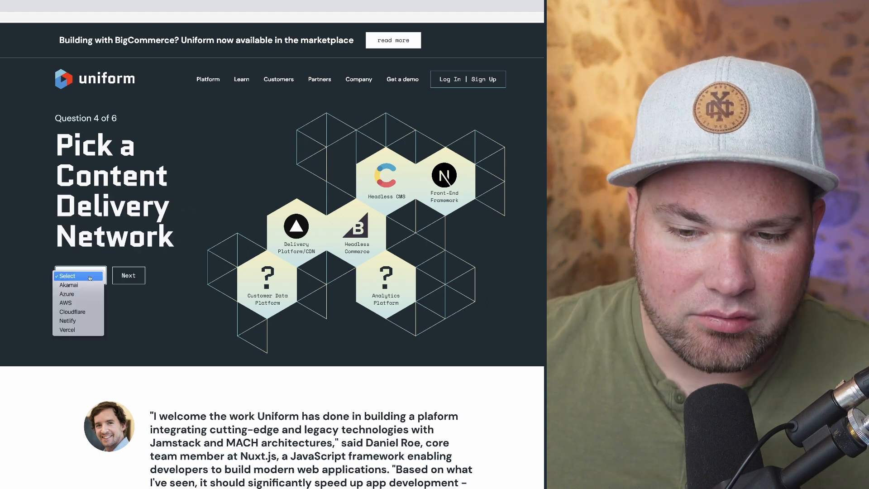
{"action": "left_click", "coordinate": [89, 329]}
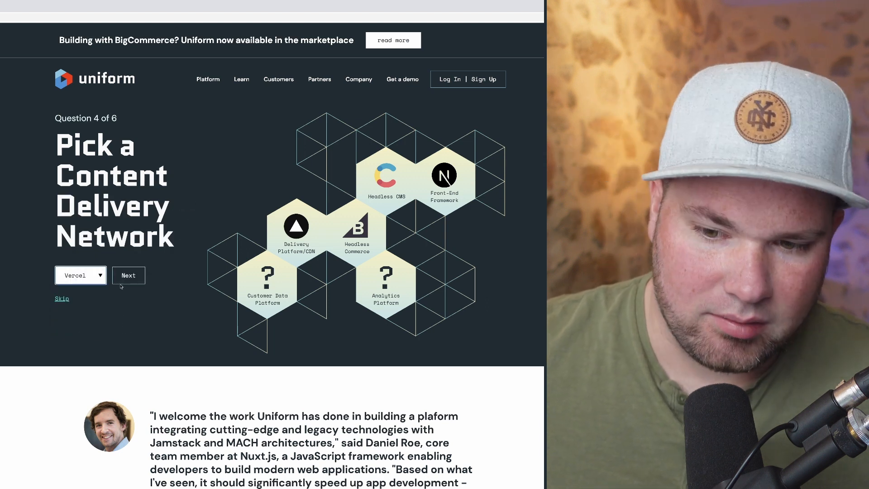
{"action": "left_click", "coordinate": [128, 275]}
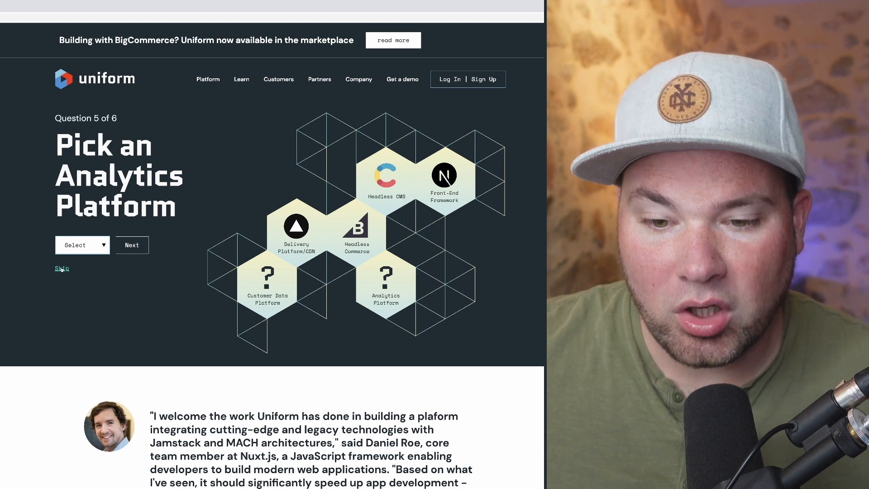
{"action": "left_click", "coordinate": [62, 269]}
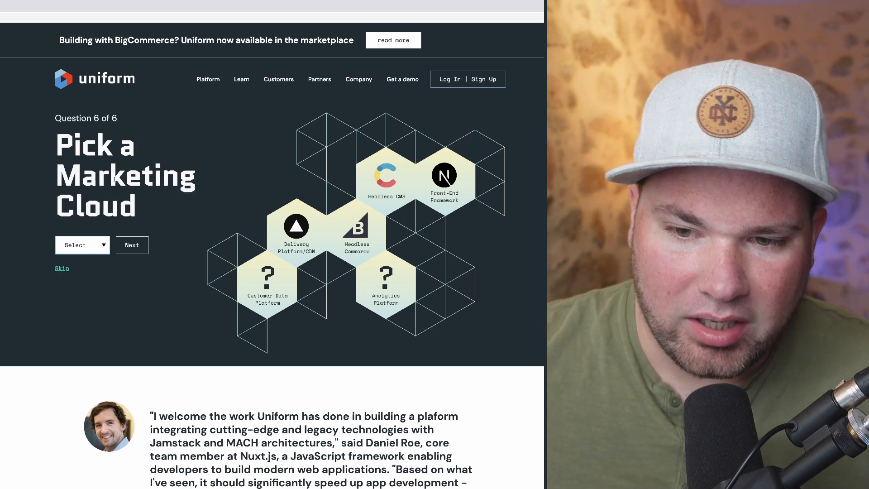
{"action": "left_click", "coordinate": [62, 268]}
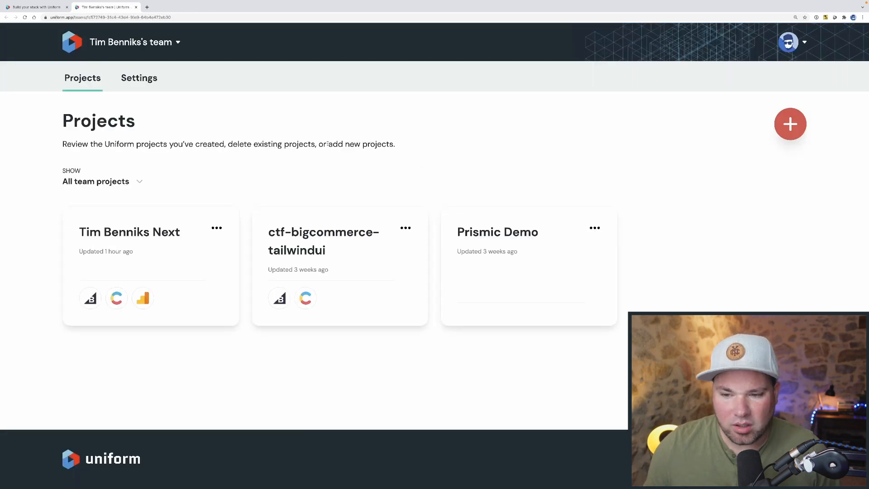
- Create a new project named dxp using the Personalized Jamstack commerce demo deployed to a CDN
{"action": "left_click", "coordinate": [790, 125]}
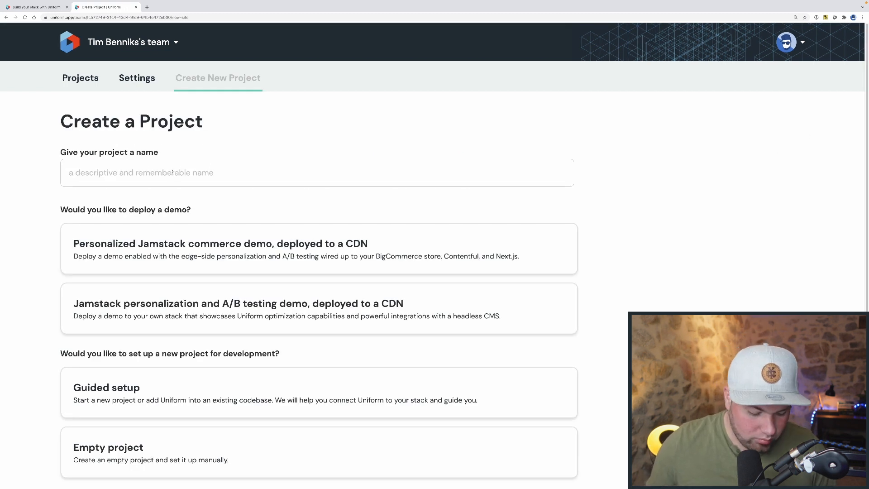
{"action": "left_click", "coordinate": [172, 172]}
{"action": "type", "text": "dxp"}
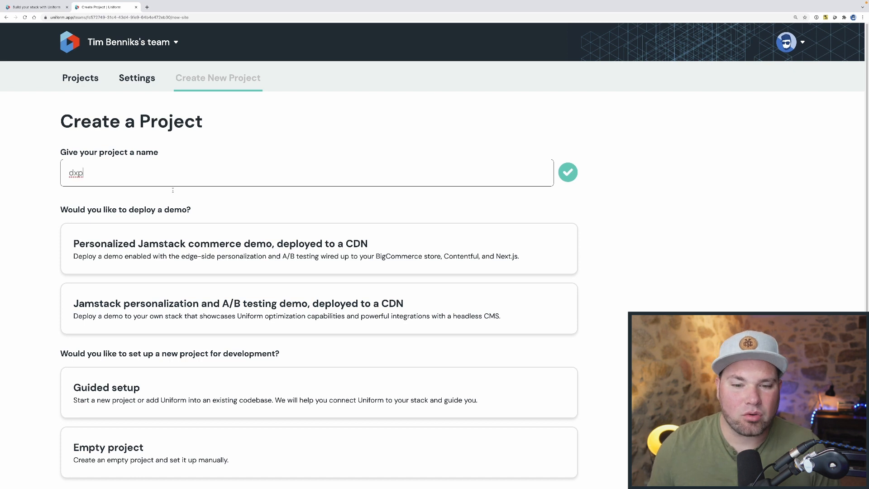
{"action": "scroll", "coordinate": [153, 196], "scroll_direction": "down", "scroll_amount": 2}
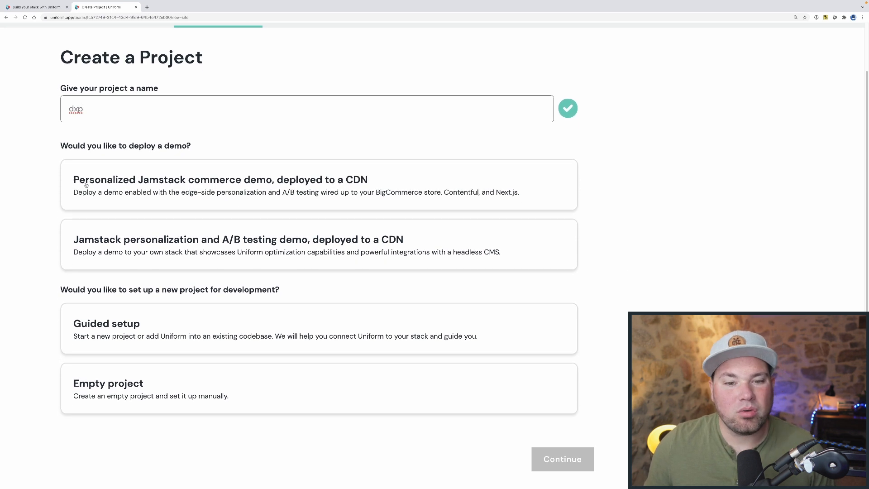
{"action": "left_click", "coordinate": [165, 184]}
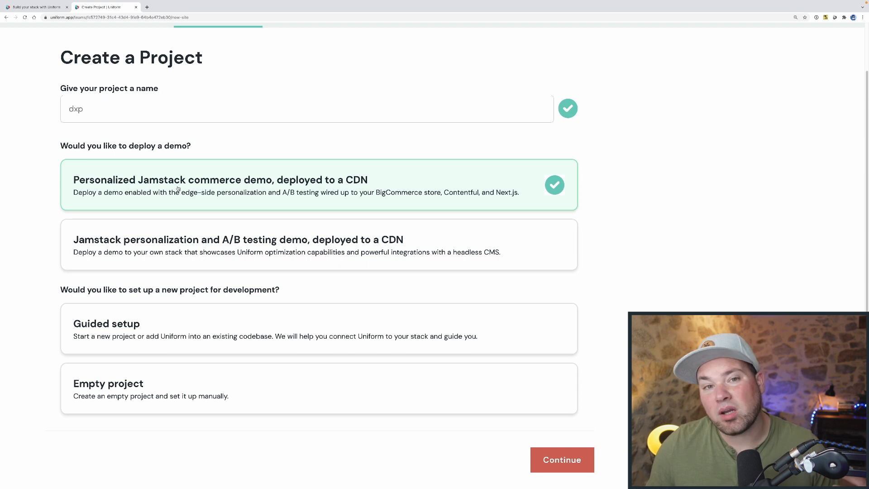
{"action": "scroll", "coordinate": [260, 231], "scroll_direction": "down", "scroll_amount": 1}
{"action": "left_click", "coordinate": [553, 419]}
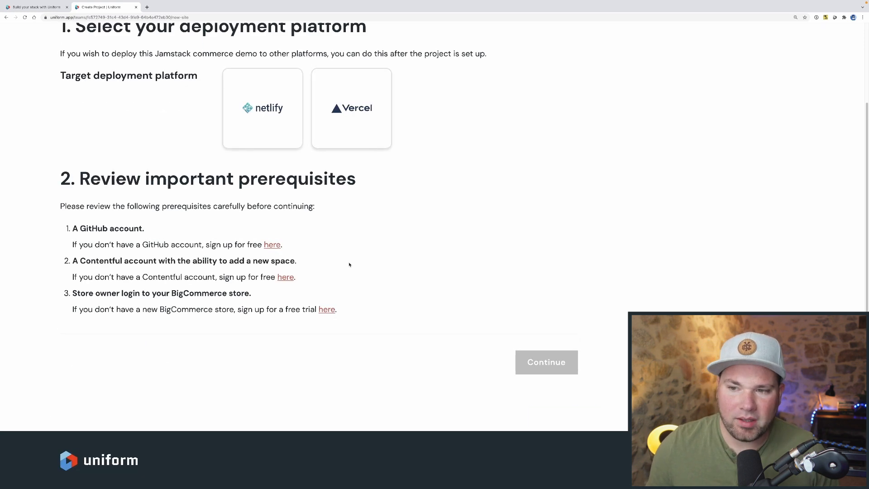
- Choose Vercel as the target deployment platform and continue past the prerequisites
{"action": "scroll", "coordinate": [350, 235], "scroll_direction": "up", "scroll_amount": 2}
{"action": "left_click", "coordinate": [352, 214]}
{"action": "scroll", "coordinate": [385, 253], "scroll_direction": "down", "scroll_amount": 3}
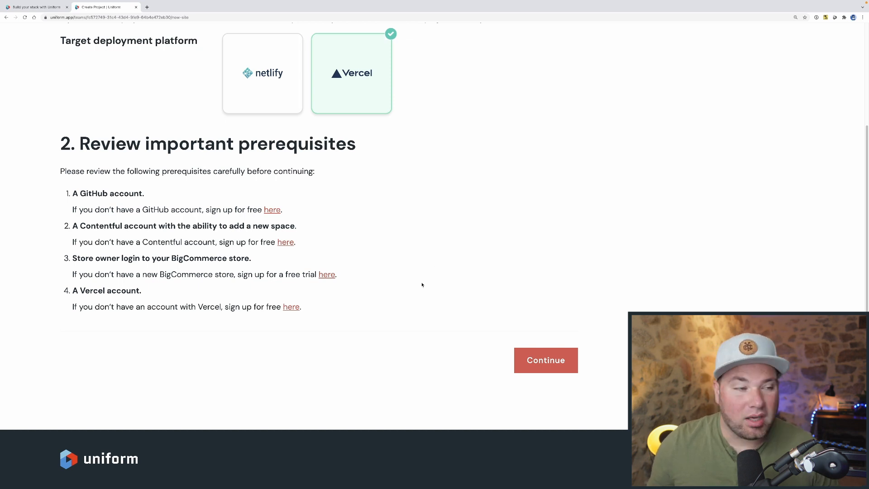
{"action": "left_click", "coordinate": [536, 359]}
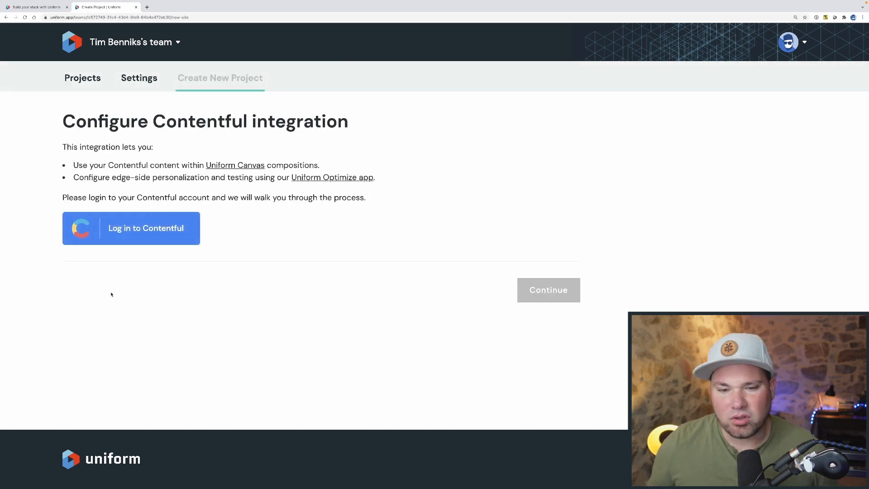
- Log in to Contentful and create a space named dxp in the Will Org organization
{"action": "left_click", "coordinate": [142, 230]}
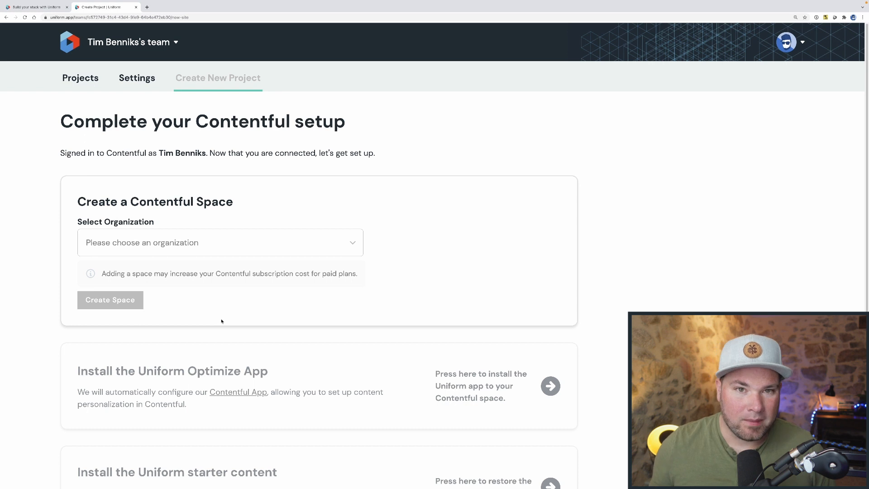
{"action": "left_click", "coordinate": [262, 246]}
{"action": "left_click", "coordinate": [171, 254]}
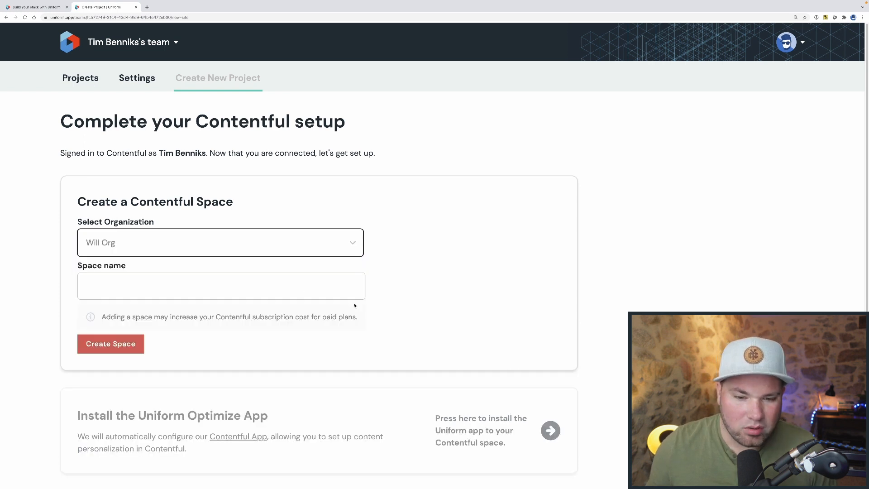
{"action": "left_click", "coordinate": [147, 281]}
{"action": "type", "text": "dxp"}
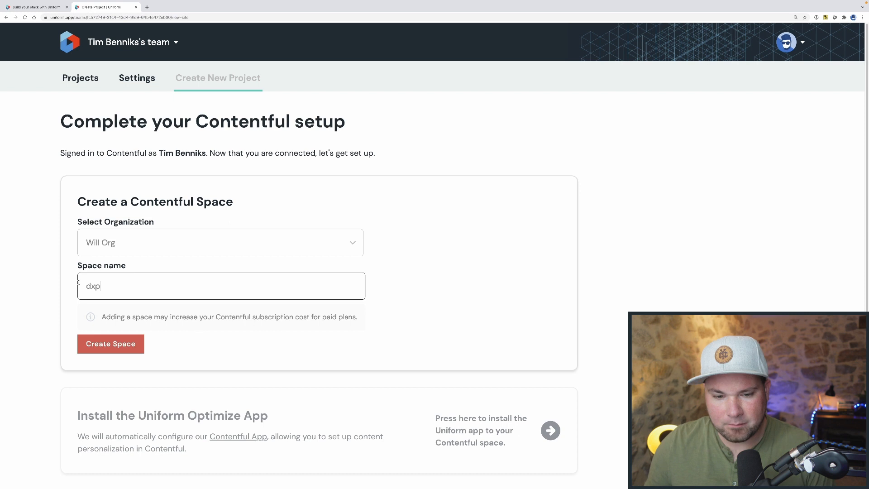
{"action": "left_click", "coordinate": [54, 287]}
- Install the Uniform Optimize App and the Uniform starter content in the new Contentful space, and continue the setup
{"action": "scroll", "coordinate": [53, 287], "scroll_direction": "down", "scroll_amount": 2}
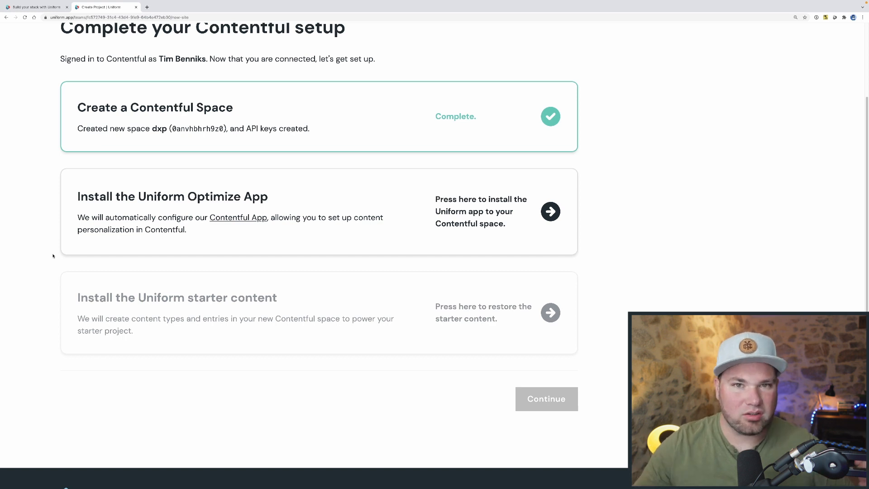
{"action": "left_click", "coordinate": [350, 197]}
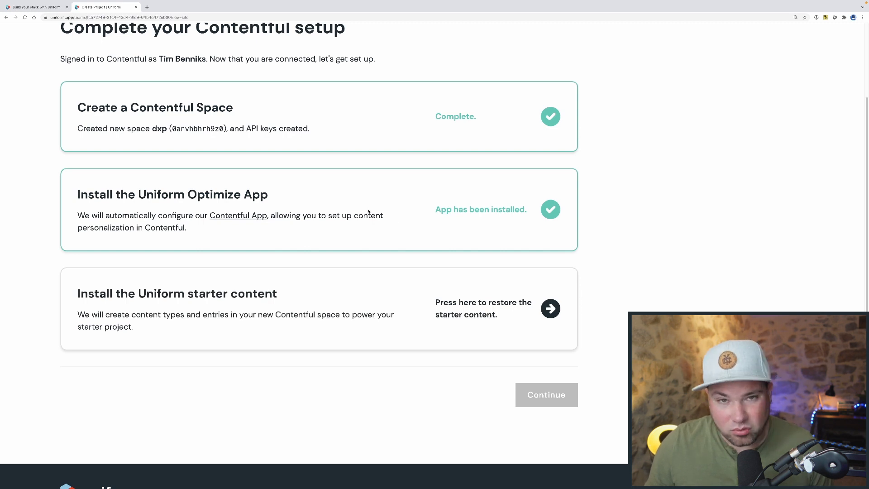
{"action": "left_click", "coordinate": [468, 309]}
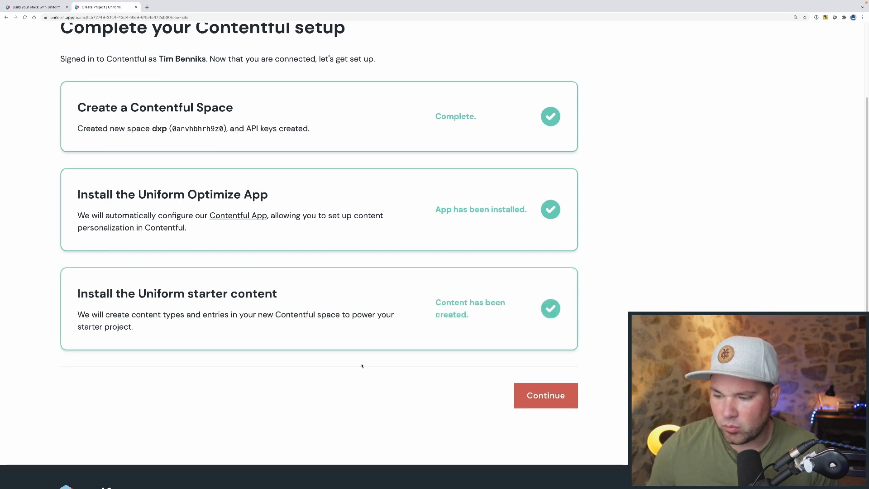
{"action": "left_click", "coordinate": [545, 395]}
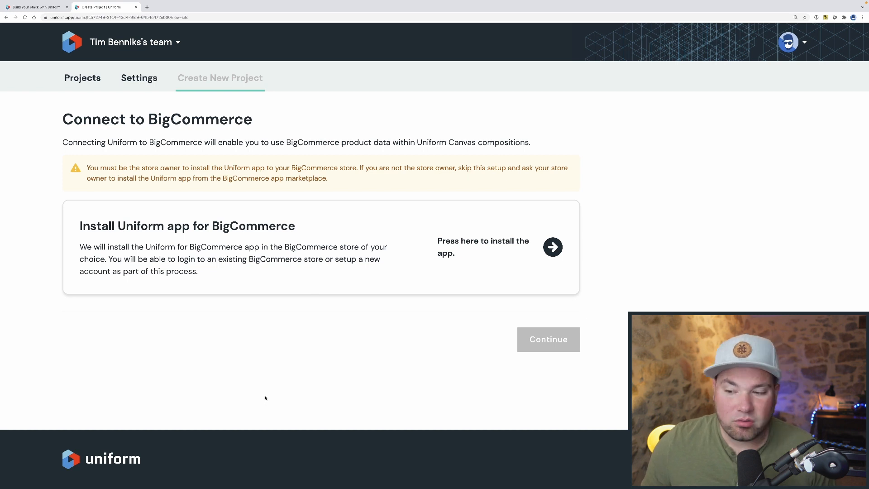
- Install the Uniform app in the contentful-bigcommerce-tailwind BigCommerce store and continue to the deployment stage
{"action": "left_click", "coordinate": [464, 244]}
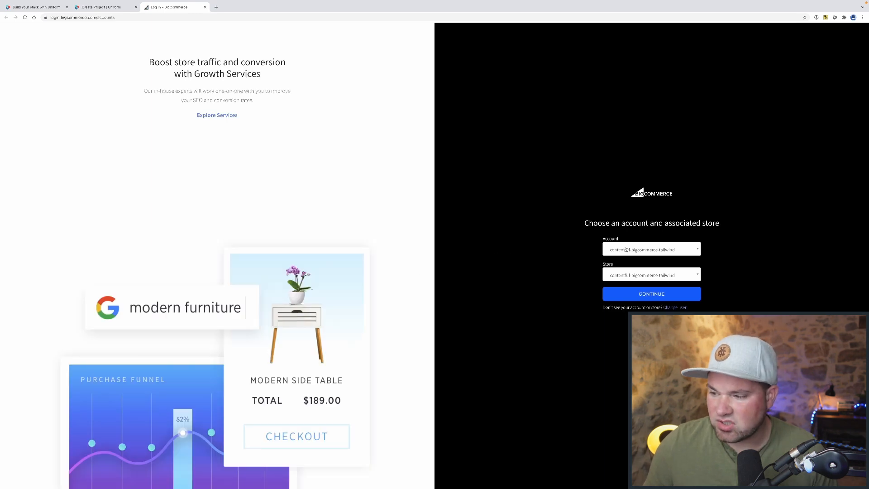
{"action": "left_click", "coordinate": [645, 295]}
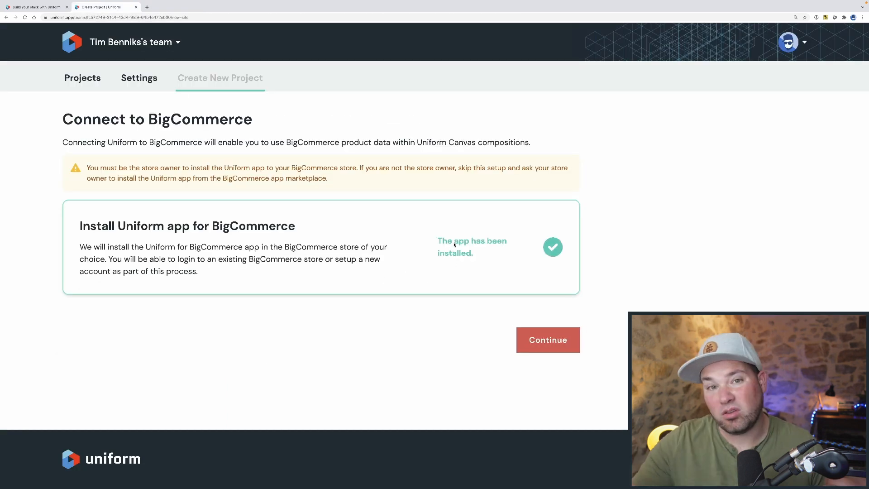
{"action": "left_click", "coordinate": [520, 339]}
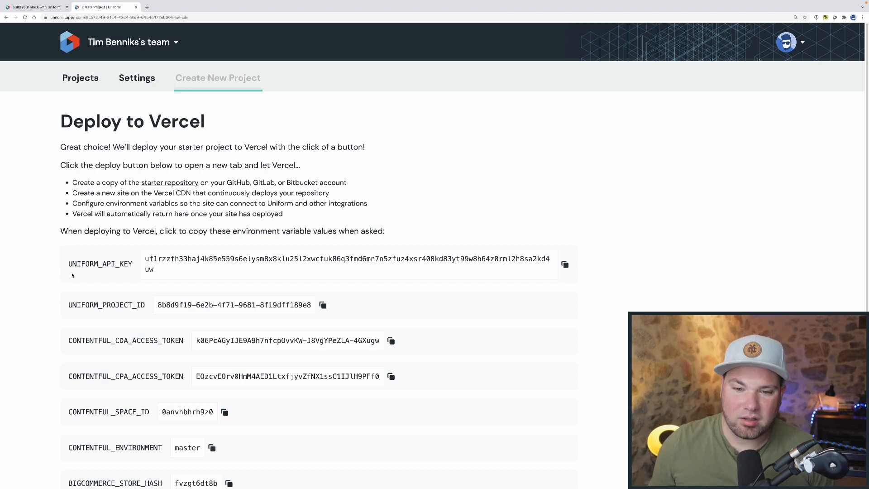
- Review the environment variables needed for deployment and start deploying the starter project to Vercel
{"action": "scroll", "coordinate": [123, 261], "scroll_direction": "down", "scroll_amount": 2}
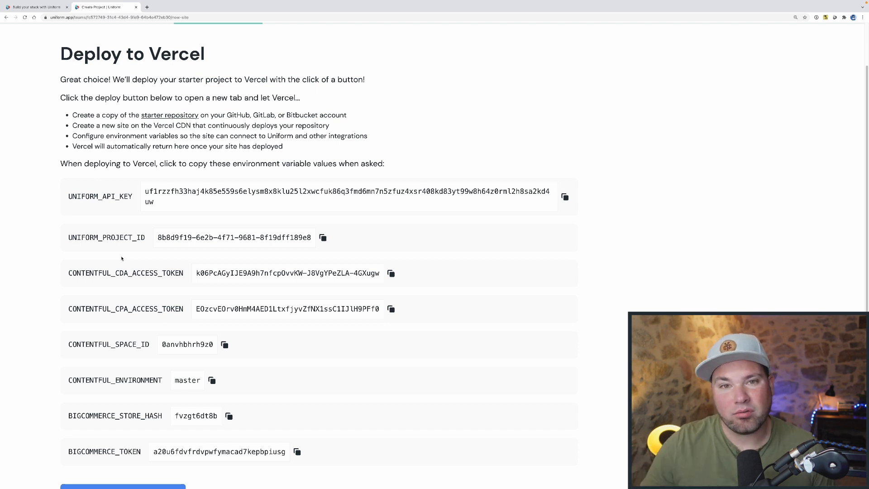
{"action": "scroll", "coordinate": [120, 249], "scroll_direction": "down", "scroll_amount": 2}
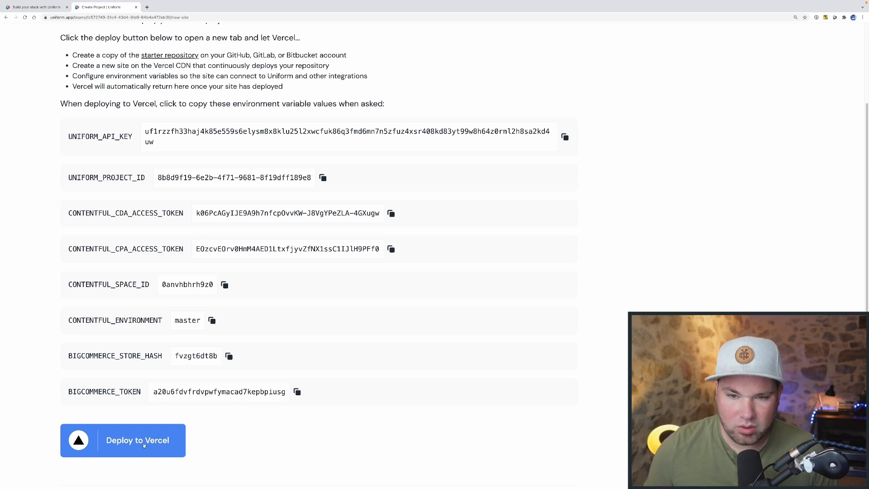
{"action": "left_click", "coordinate": [144, 446]}
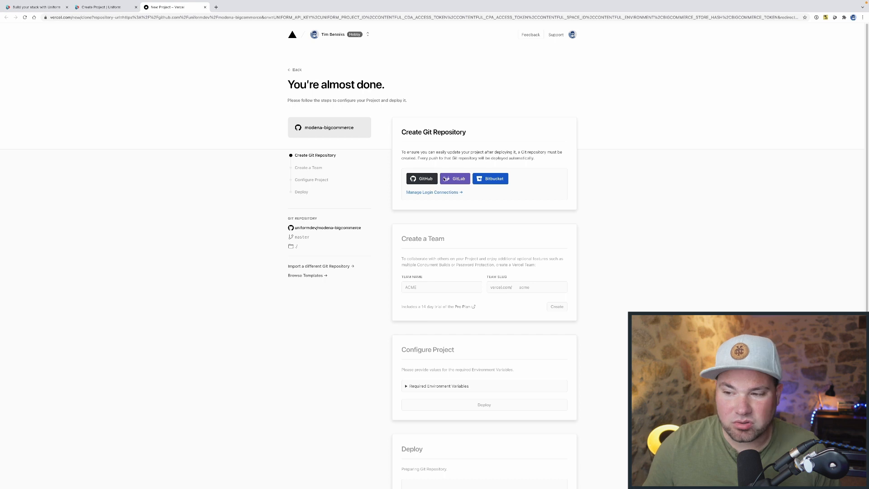
- Create a private GitHub repository named dxp for the Vercel project
{"action": "left_click", "coordinate": [420, 180]}
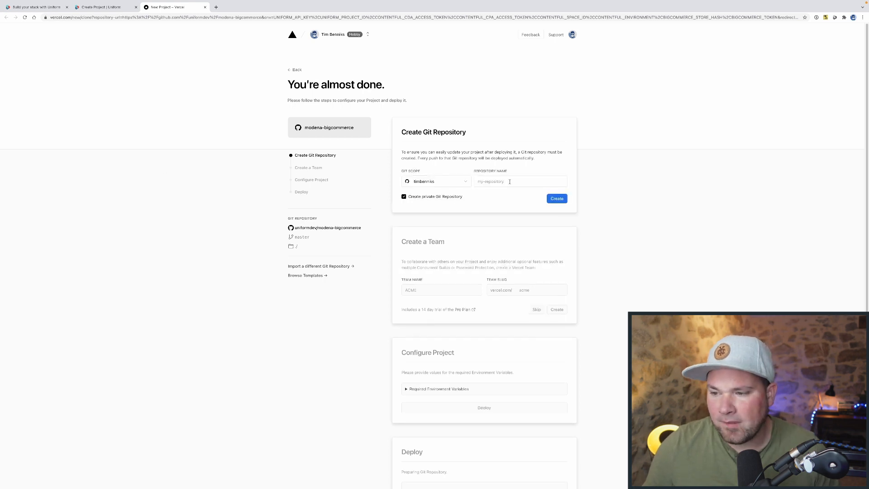
{"action": "left_click", "coordinate": [491, 181]}
{"action": "type", "text": "dxp"}
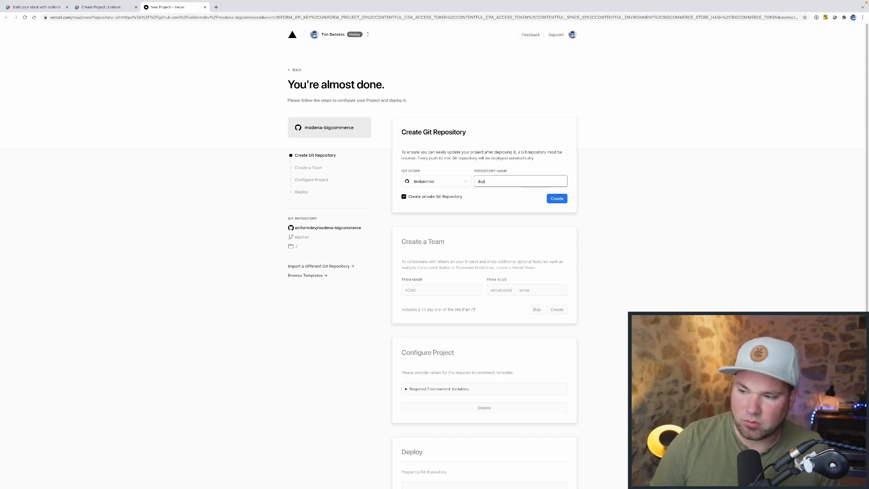
{"action": "left_click", "coordinate": [557, 199]}
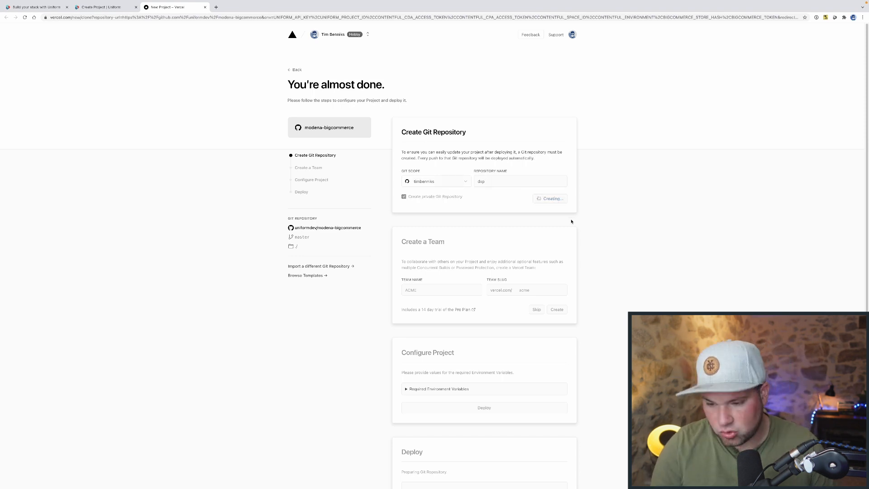
- Skip creating a Vercel team and copy the Uniform API key from the Uniform setup page into the UNIFORM_API_KEY variable
{"action": "key", "text": "ctrl+plus"}
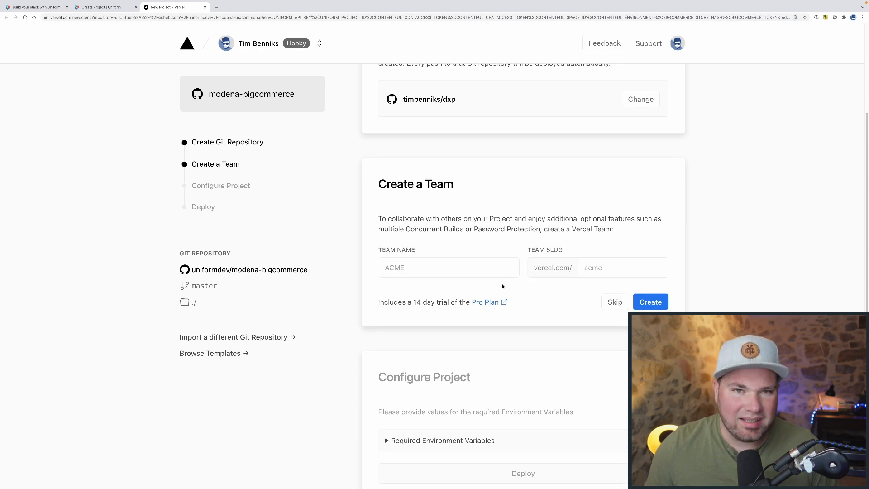
{"action": "left_click", "coordinate": [614, 302]}
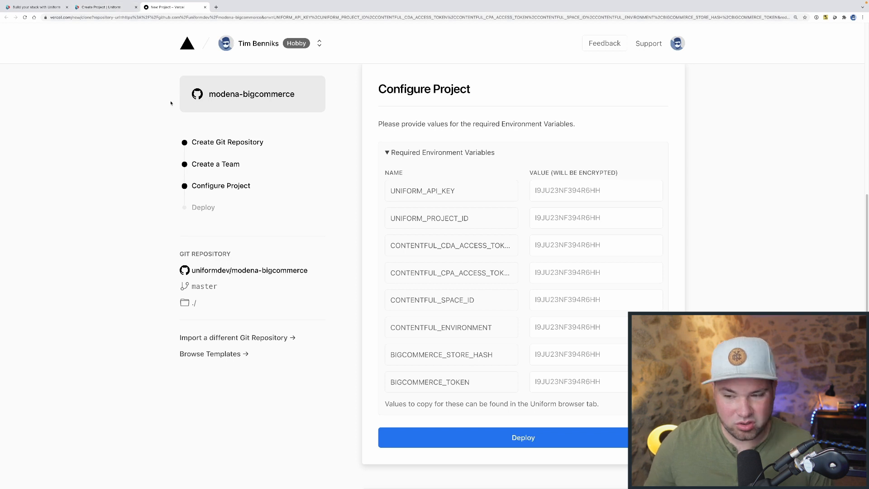
{"action": "left_click", "coordinate": [102, 7]}
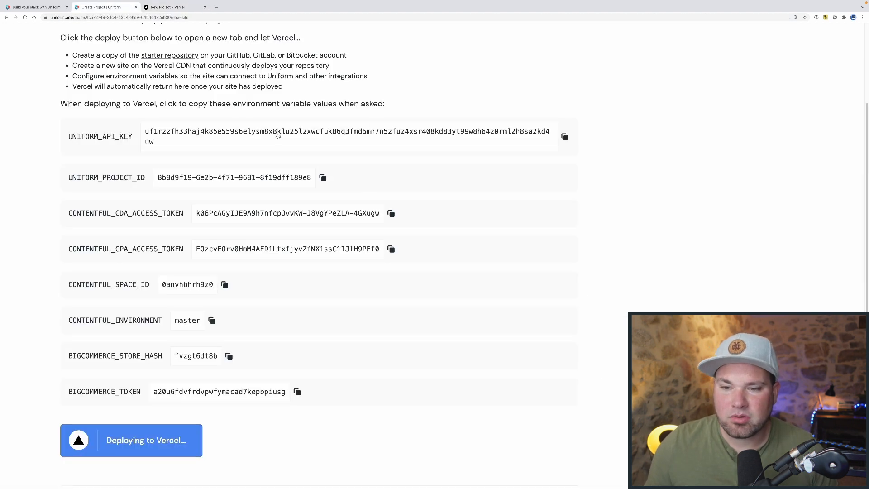
{"action": "left_click", "coordinate": [564, 137]}
{"action": "left_click", "coordinate": [167, 7]}
{"action": "left_click", "coordinate": [546, 190]}
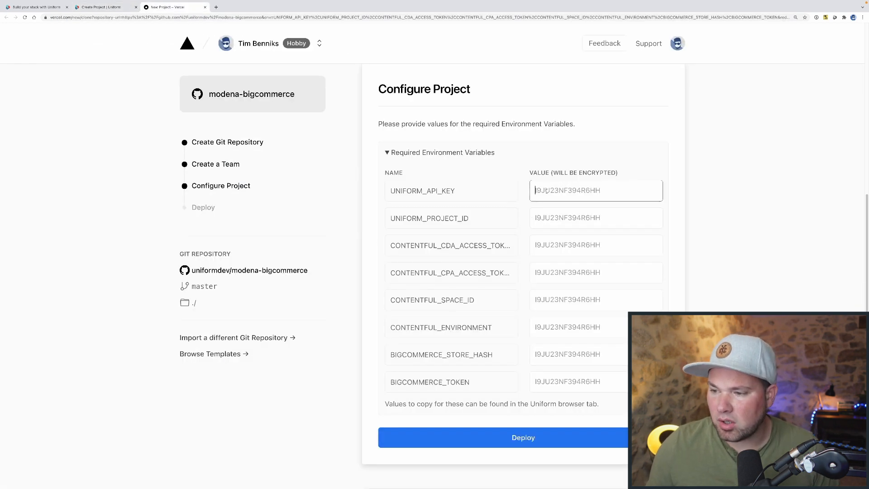
{"action": "key", "text": "ctrl+v"}
- Copy the project ID from the Uniform setup page into Vercel's UNIFORM_PROJECT_ID variable
{"action": "left_click", "coordinate": [102, 6]}
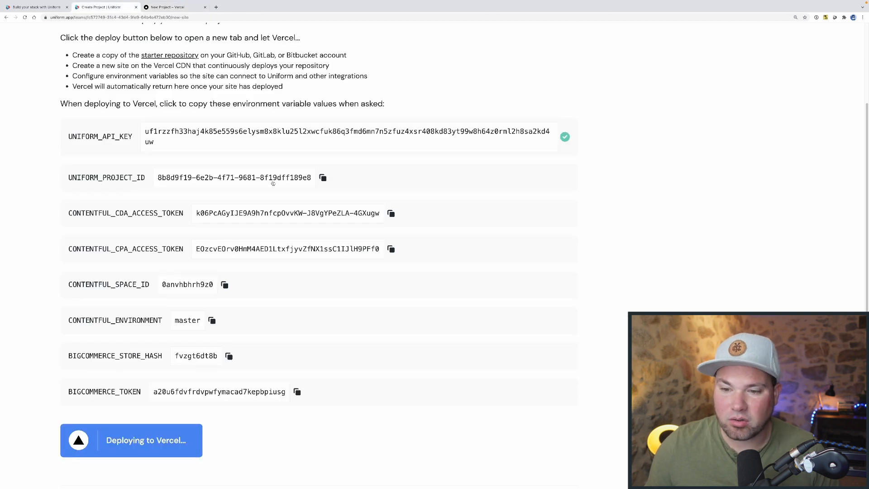
{"action": "left_click", "coordinate": [323, 178]}
{"action": "left_click", "coordinate": [167, 7]}
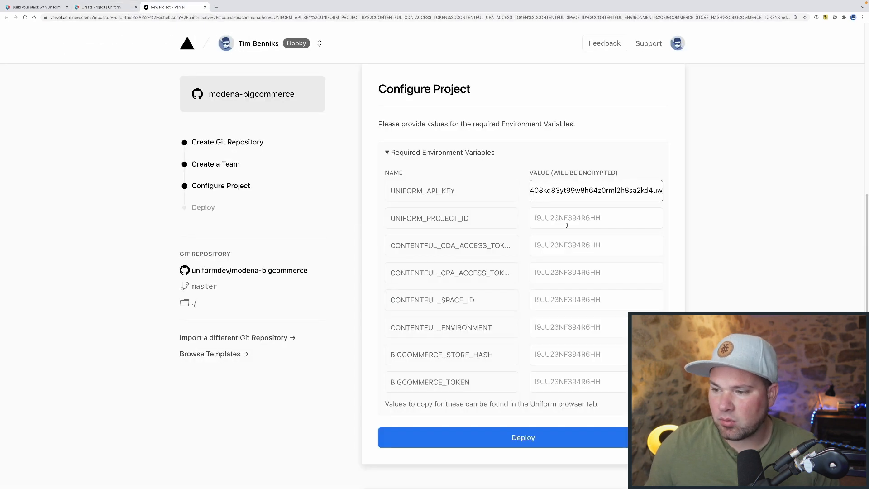
{"action": "left_click", "coordinate": [553, 222]}
{"action": "key", "text": "ctrl+v"}
- Copy the Contentful delivery access token from the Uniform setup page into Vercel's CONTENTFUL_CDA_ACCESS_TOKEN variable
{"action": "left_click", "coordinate": [114, 7]}
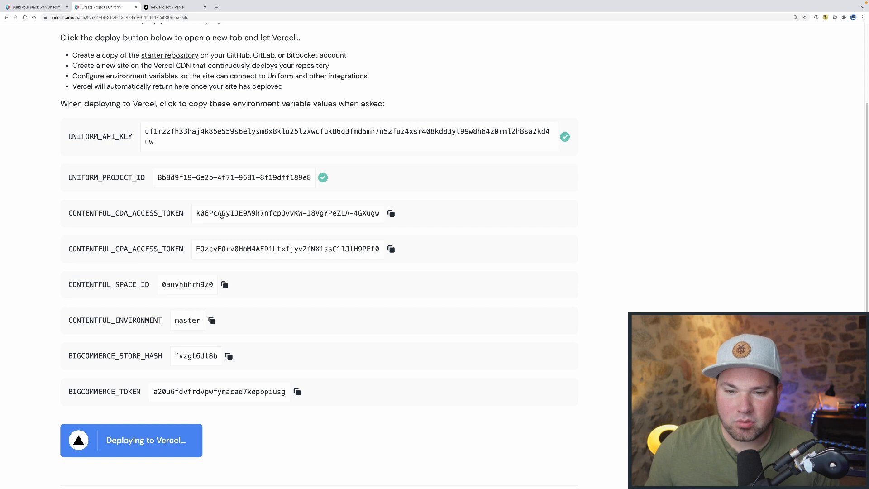
{"action": "left_click", "coordinate": [391, 213]}
{"action": "left_click", "coordinate": [168, 7]}
{"action": "key", "text": "Tab"}
{"action": "key", "text": "ctrl+v"}
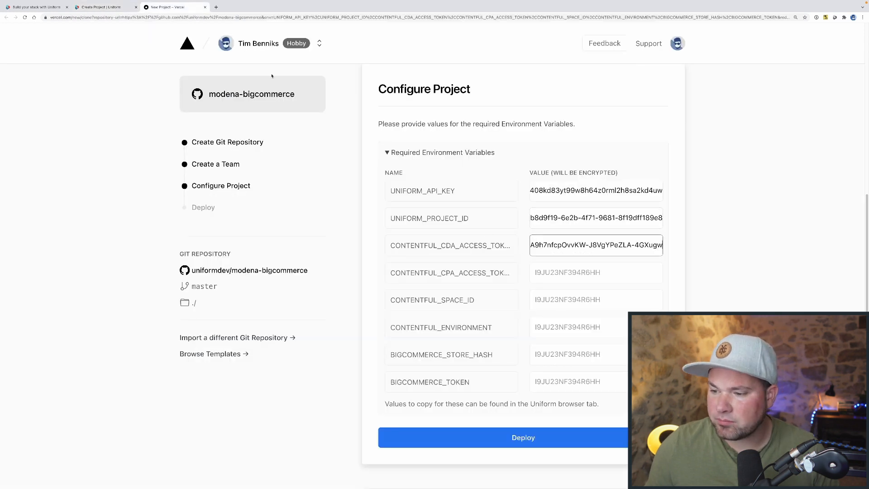
- Copy the Contentful preview access token from the Uniform setup page into Vercel's CONTENTFUL_CPA_ACCESS_TOKEN variable
{"action": "left_click", "coordinate": [113, 7]}
{"action": "left_click", "coordinate": [391, 248]}
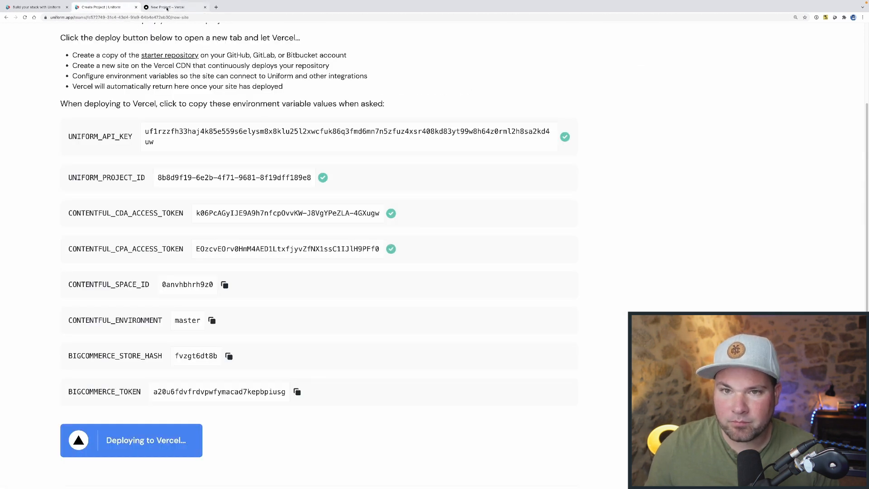
{"action": "left_click", "coordinate": [168, 7]}
{"action": "key", "text": "Tab"}
{"action": "key", "text": "ctrl+v"}
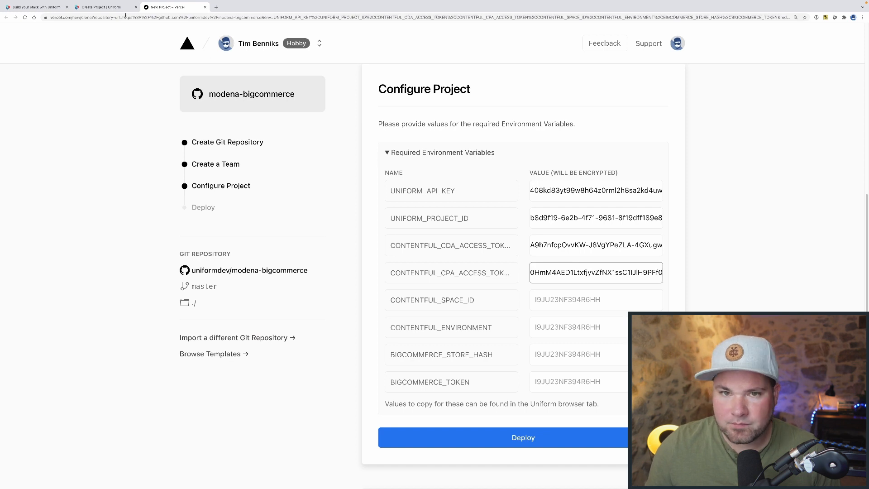
- Copy the Contentful space ID from the Uniform setup page into Vercel's CONTENTFUL_SPACE_ID variable
{"action": "left_click", "coordinate": [126, 8]}
{"action": "left_click", "coordinate": [224, 284]}
{"action": "left_click", "coordinate": [167, 7]}
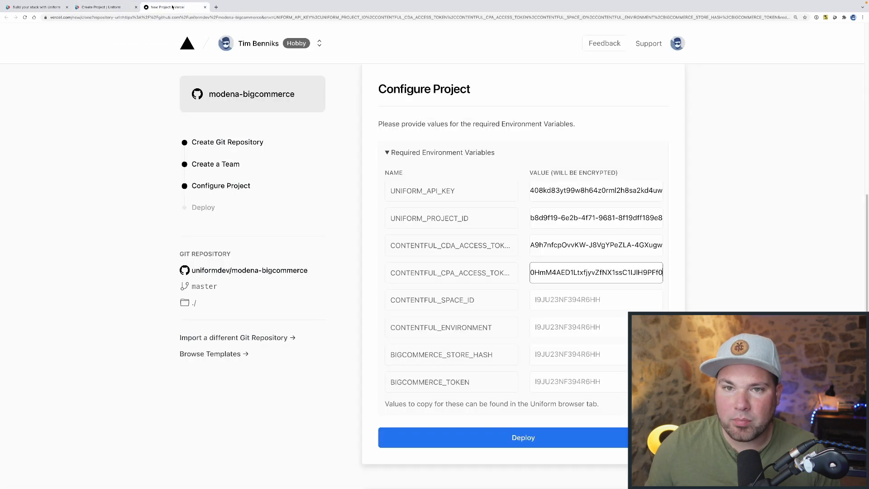
{"action": "left_click", "coordinate": [563, 304]}
{"action": "key", "text": "ctrl+v"}
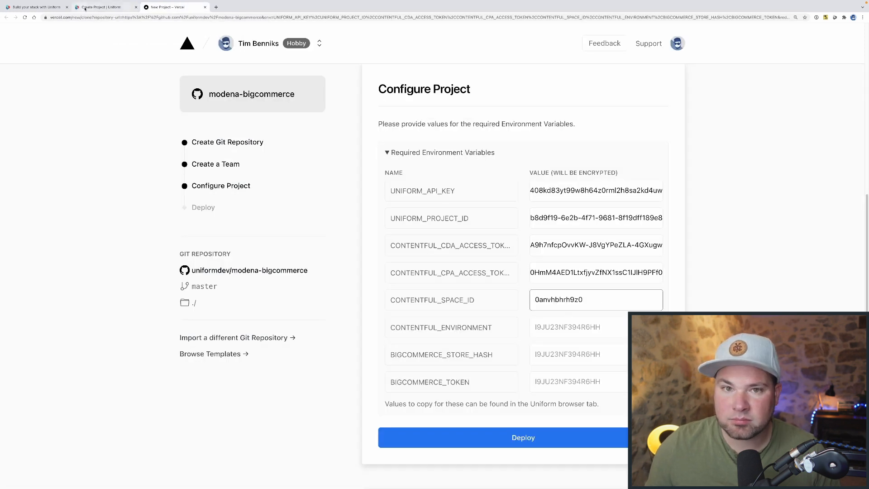
- Set Vercel's CONTENTFUL_ENVIRONMENT variable to master, copied from the Uniform setup page
{"action": "left_click", "coordinate": [102, 7]}
{"action": "left_click", "coordinate": [212, 320]}
{"action": "left_click", "coordinate": [167, 7]}
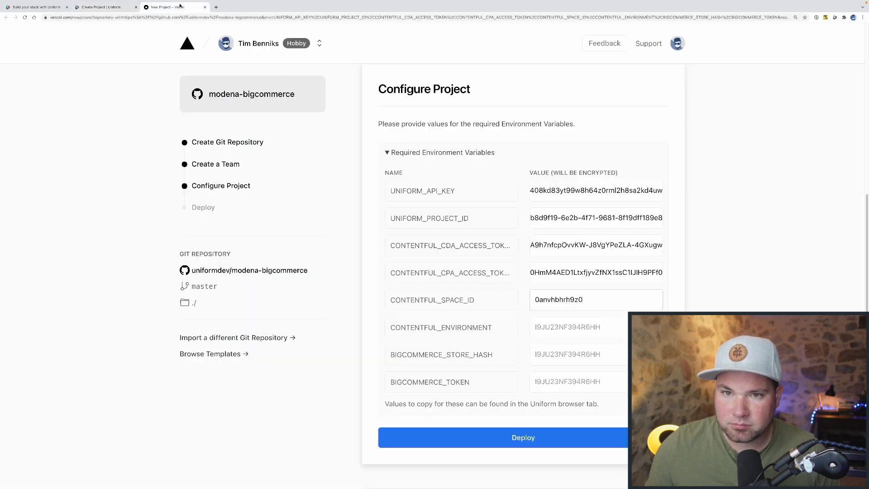
{"action": "left_click", "coordinate": [556, 327]}
{"action": "key", "text": "ctrl+v"}
- Copy the BigCommerce store hash from the Uniform setup page into Vercel's BIGCOMMERCE_STORE_HASH variable
{"action": "left_click", "coordinate": [102, 7]}
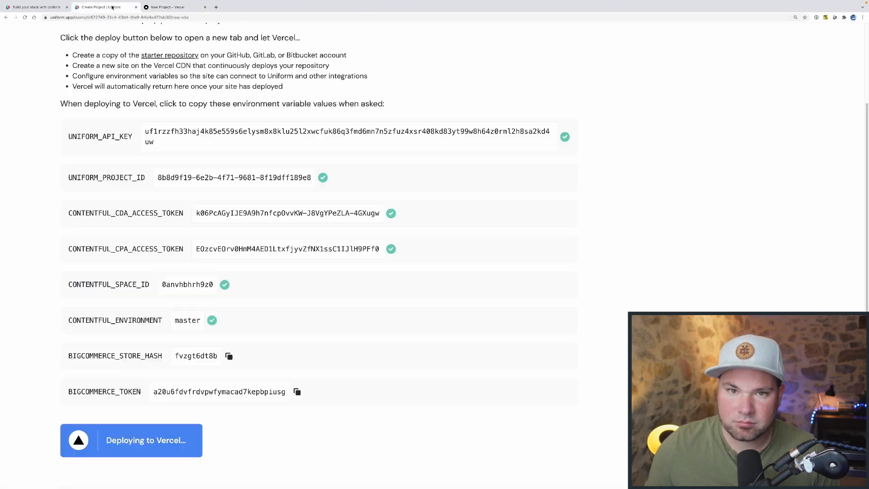
{"action": "left_click", "coordinate": [198, 356]}
{"action": "left_click", "coordinate": [168, 7]}
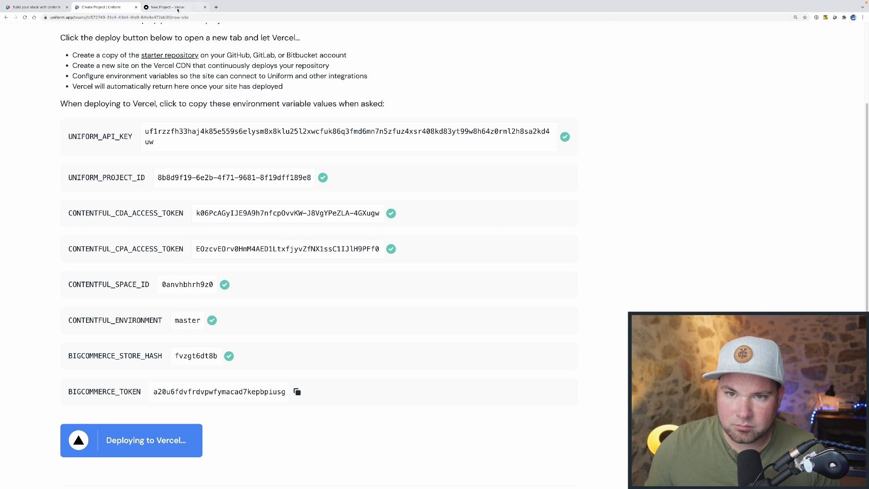
{"action": "key", "text": "ctrl+v"}
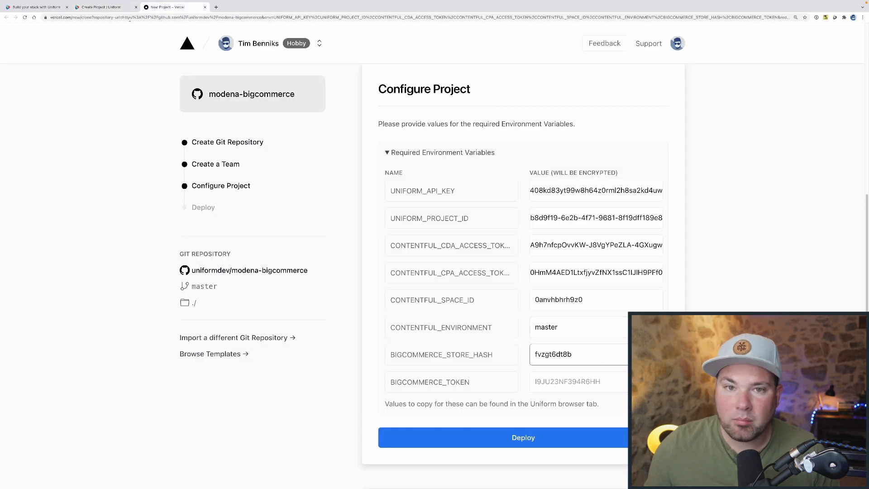
- Copy the BigCommerce token into Vercel's BIGCOMMERCE_TOKEN variable and deploy the project
{"action": "left_click", "coordinate": [102, 7]}
{"action": "left_click", "coordinate": [222, 392]}
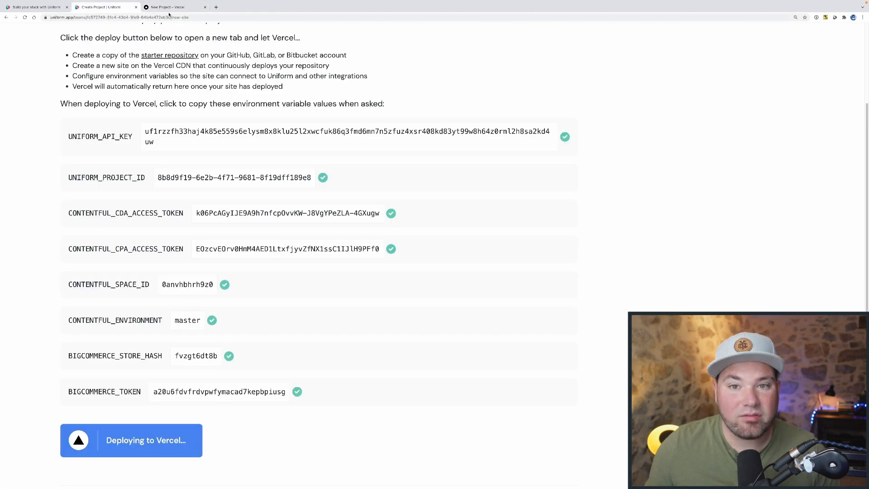
{"action": "left_click", "coordinate": [168, 6]}
{"action": "key", "text": "Tab"}
{"action": "key", "text": "ctrl+v"}
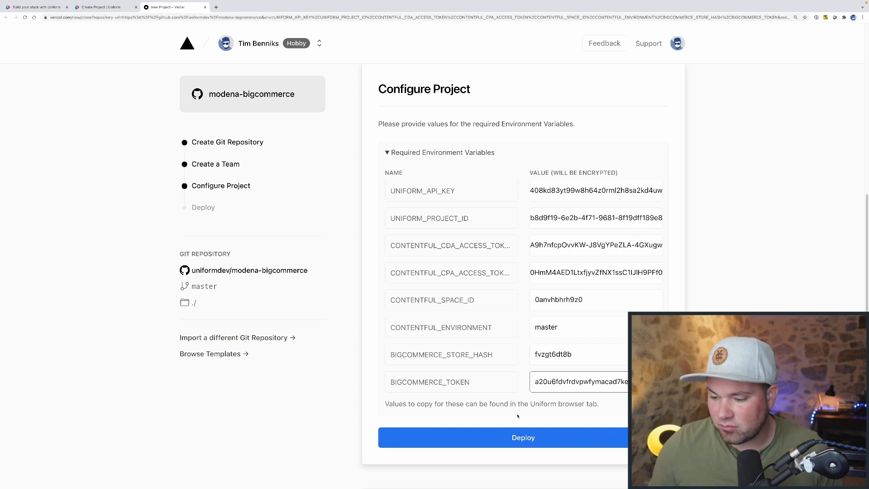
{"action": "left_click", "coordinate": [526, 442]}
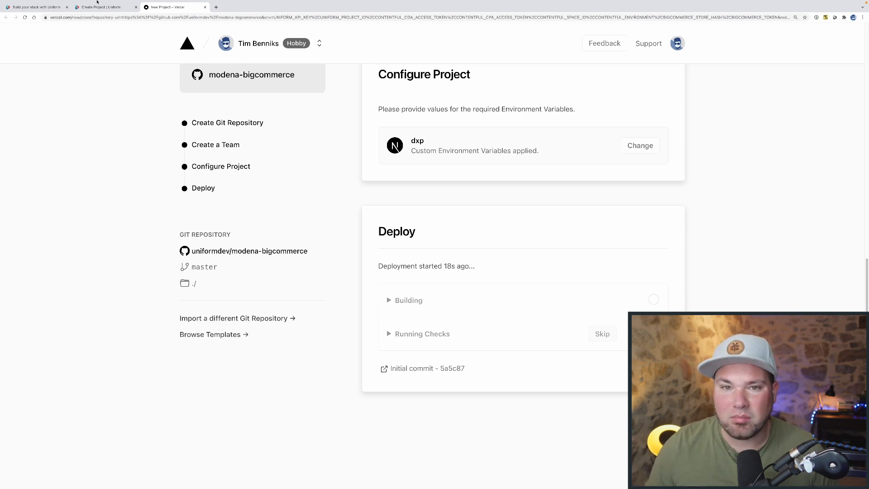
- Try to open the account's dxp repository on github.com in a separate browser tab
{"action": "left_click", "coordinate": [110, 18]}
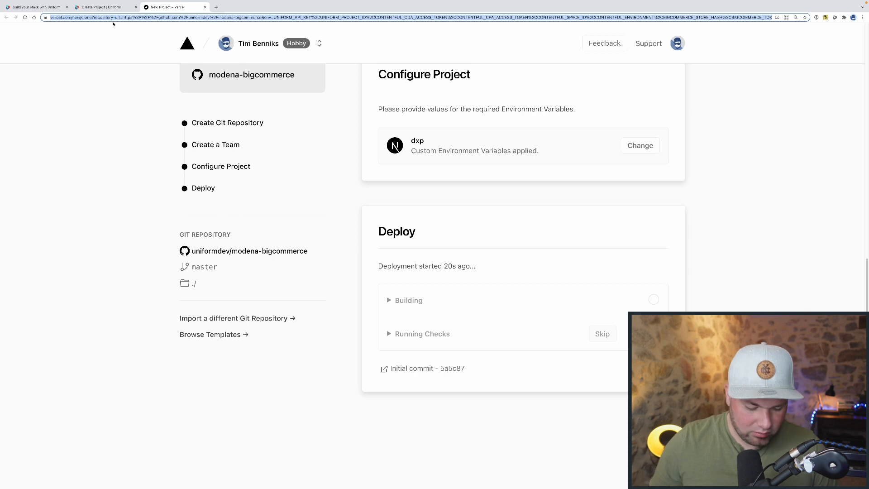
{"action": "type", "text": "gitb"}
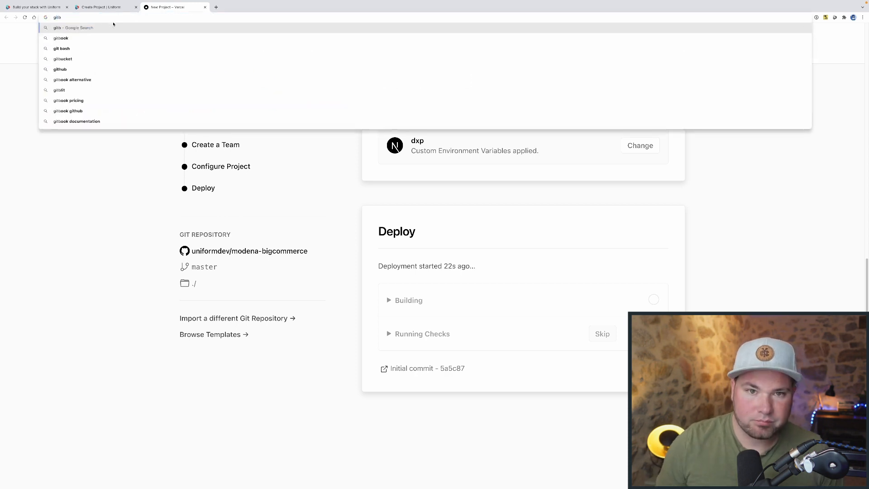
{"action": "key", "text": "BackSpace"}
{"action": "type", "text": "hub.com/"}
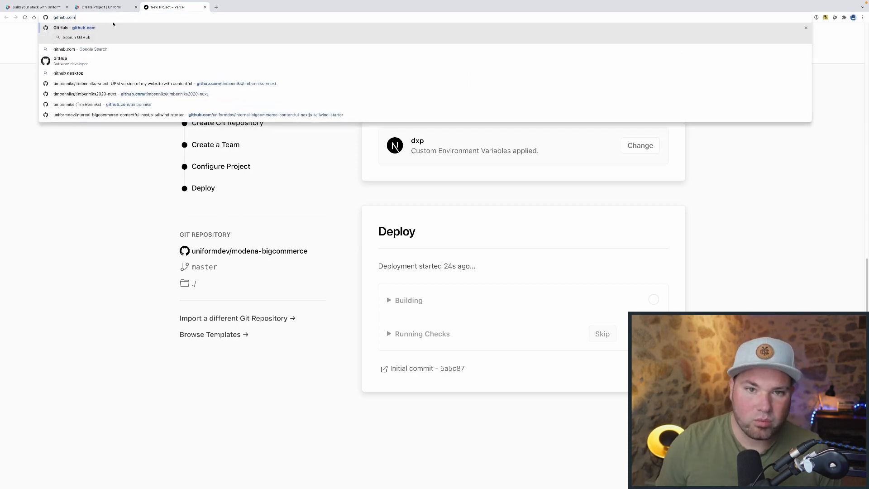
{"action": "type", "text": "timbenni"}
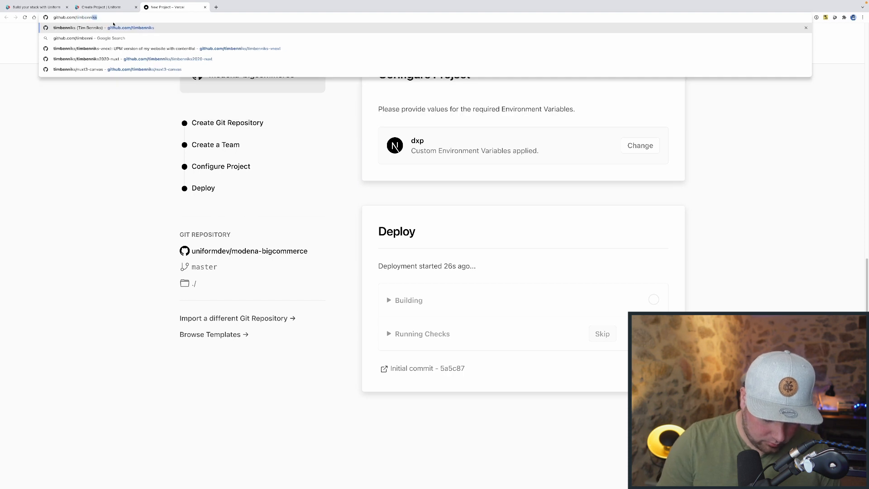
{"action": "type", "text": "ks.dxp"}
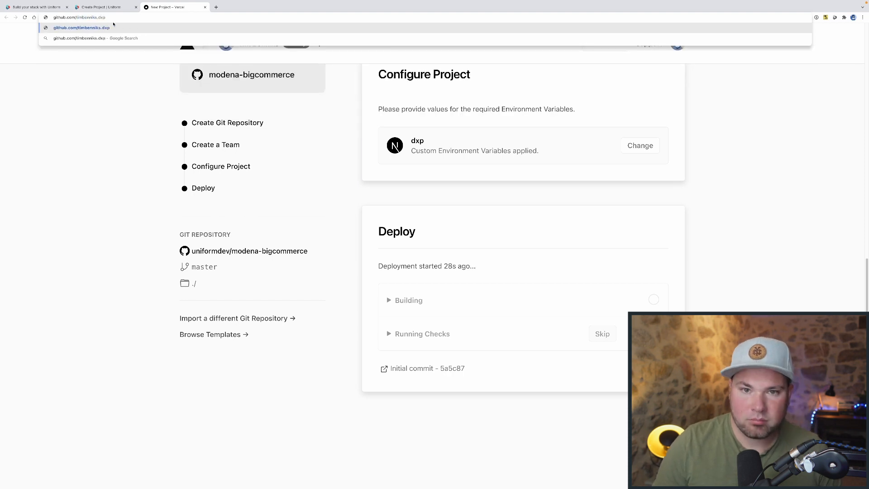
{"action": "key", "text": "alt+Return"}
- Correct the repository address to use a slash before dxp, load the page and enlarge it for reading
{"action": "left_click", "coordinate": [93, 16]}
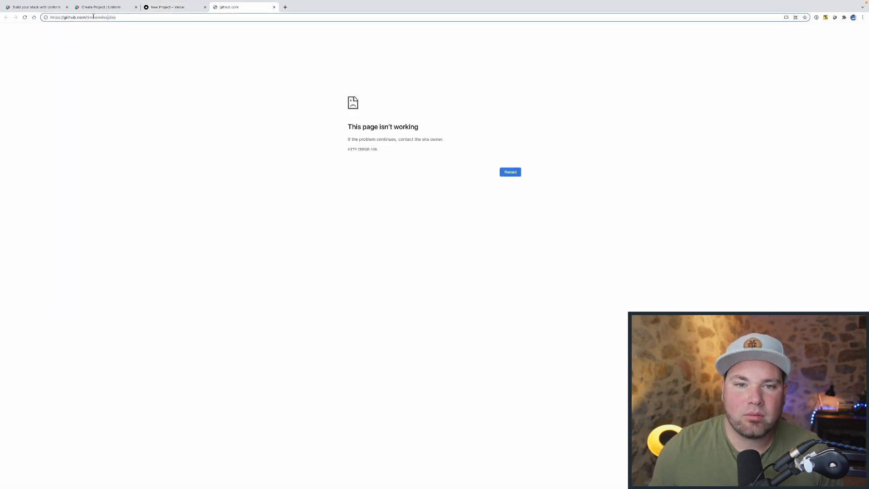
{"action": "key", "text": "BackSpace"}
{"action": "type", "text": "/"}
{"action": "key", "text": "Return"}
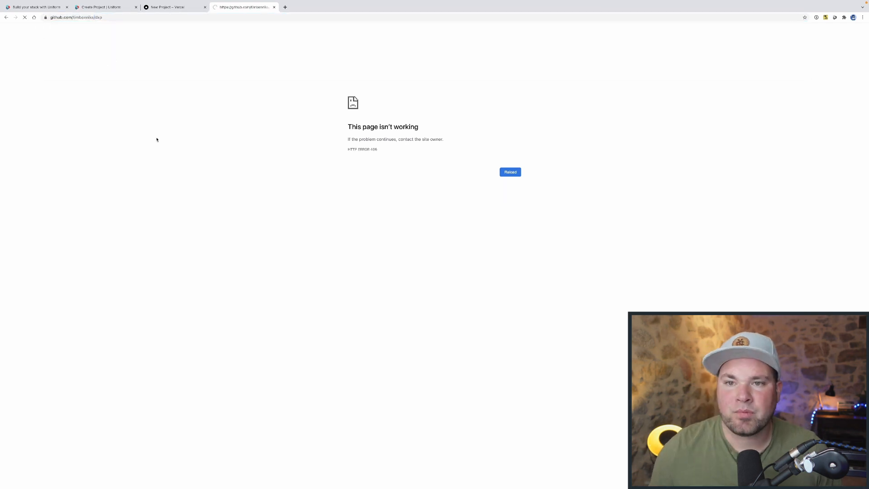
{"action": "key", "text": "super+plus"}
{"action": "key", "text": "super+plus"}
{"action": "key", "text": "super+plus"}
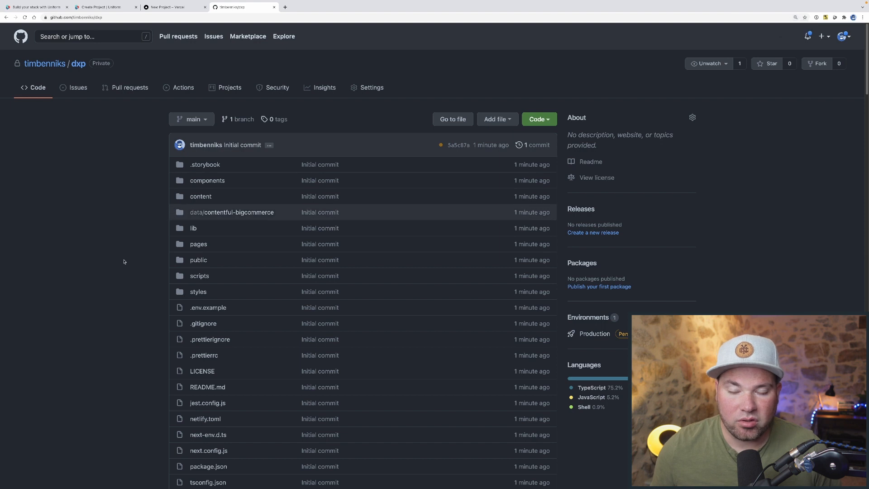
- Read through the dxp repository's file list and README, from the initial application setup to the troubleshooting and personalization sections
{"action": "scroll", "coordinate": [125, 261], "scroll_direction": "down", "scroll_amount": 8}
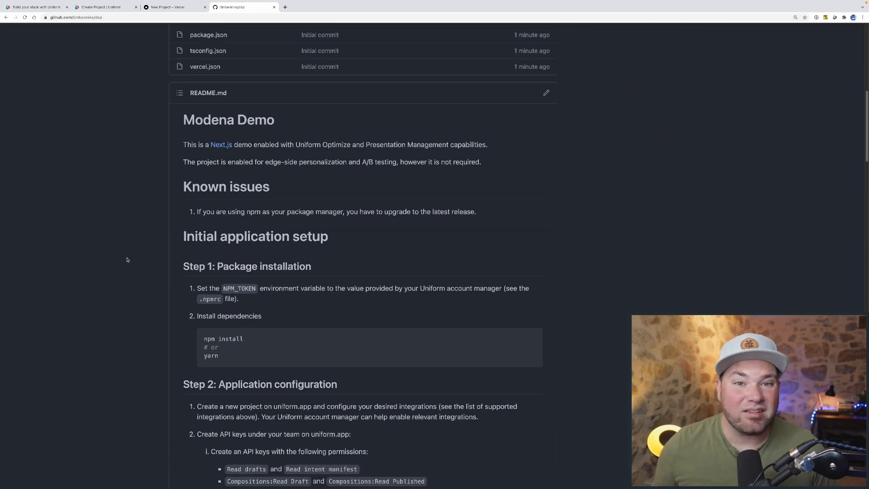
{"action": "scroll", "coordinate": [129, 253], "scroll_direction": "down", "scroll_amount": 16}
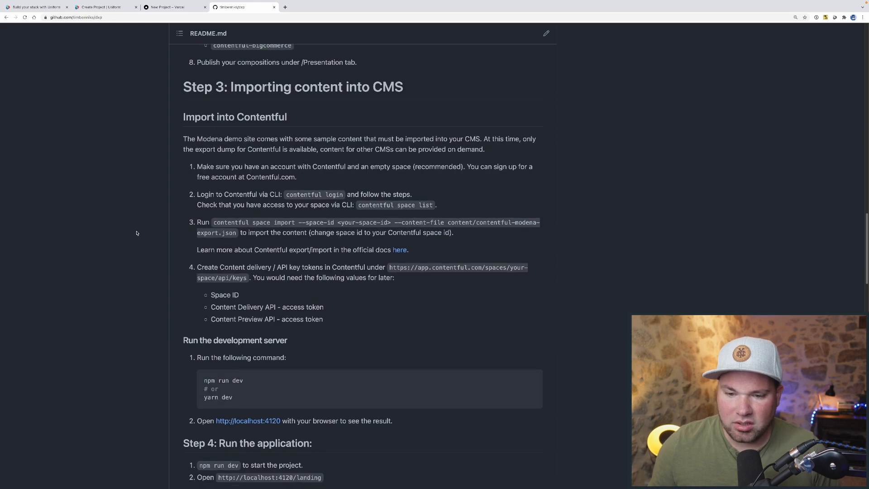
{"action": "scroll", "coordinate": [136, 233], "scroll_direction": "down", "scroll_amount": 2}
{"action": "scroll", "coordinate": [151, 217], "scroll_direction": "down", "scroll_amount": 6}
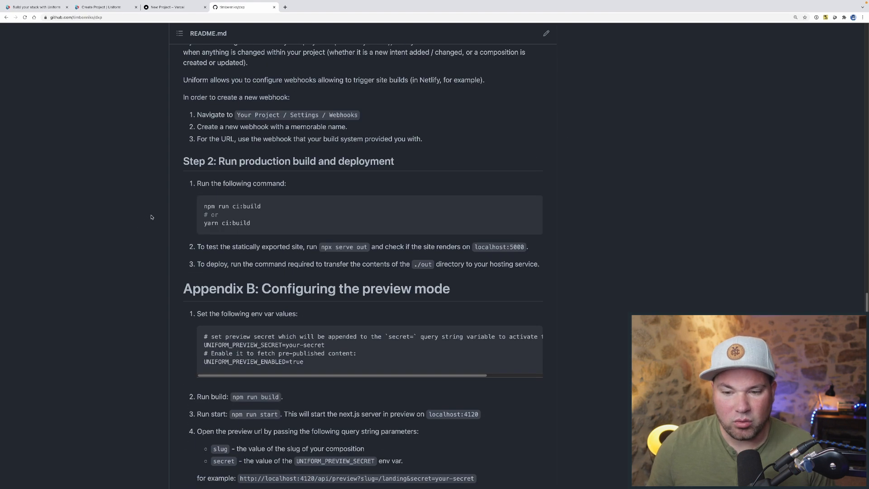
{"action": "scroll", "coordinate": [152, 216], "scroll_direction": "down", "scroll_amount": 10}
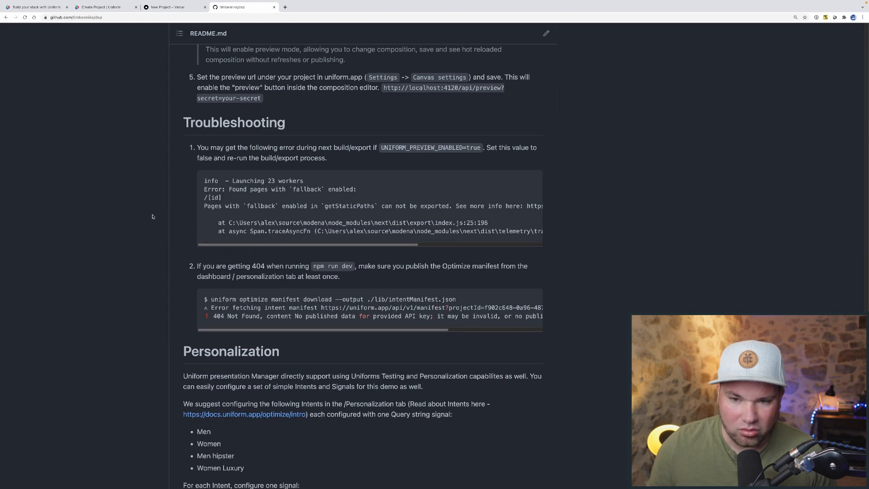
- Check the deployment progress in Vercel and review the follow-up steps on the Uniform project setup page
{"action": "left_click", "coordinate": [166, 7]}
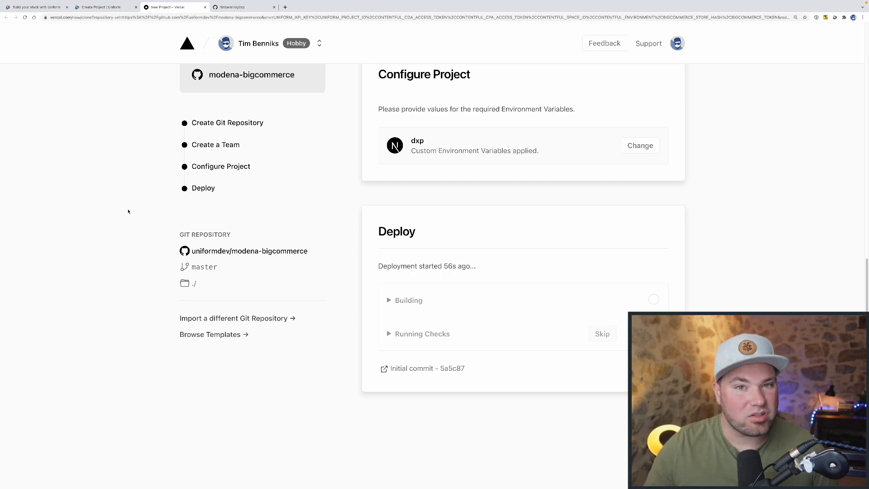
{"action": "left_click", "coordinate": [117, 8]}
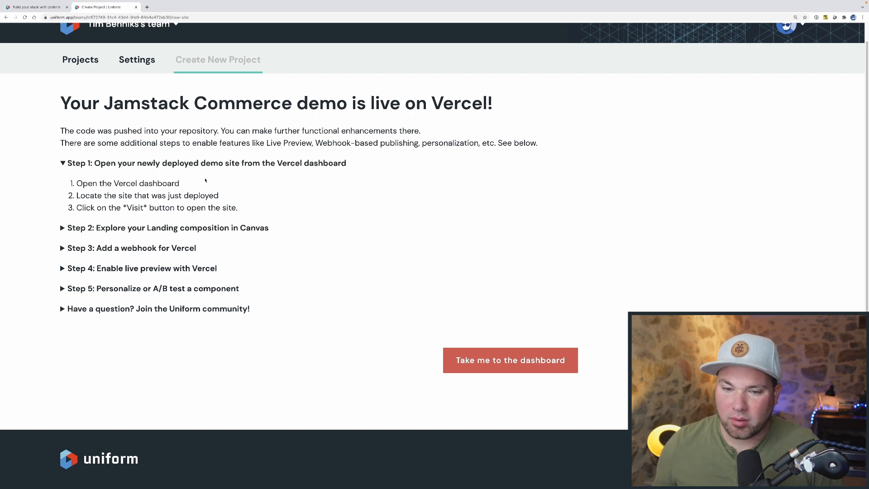
{"action": "scroll", "coordinate": [292, 197], "scroll_direction": "up", "scroll_amount": 1}
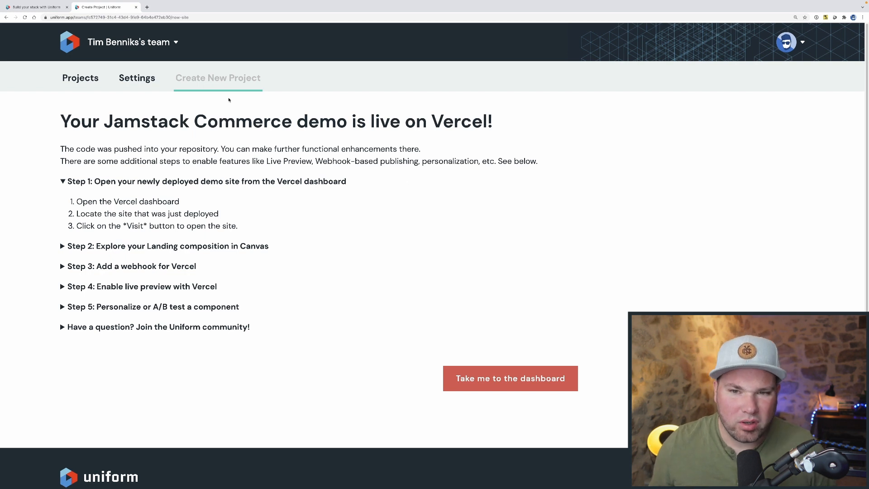
- Open the Vercel dashboard in a separate browser tab, open the dxp project's deployed site and close the leftover dashboard tab
{"action": "left_click", "coordinate": [167, 18]}
{"action": "type", "text": "ver"}
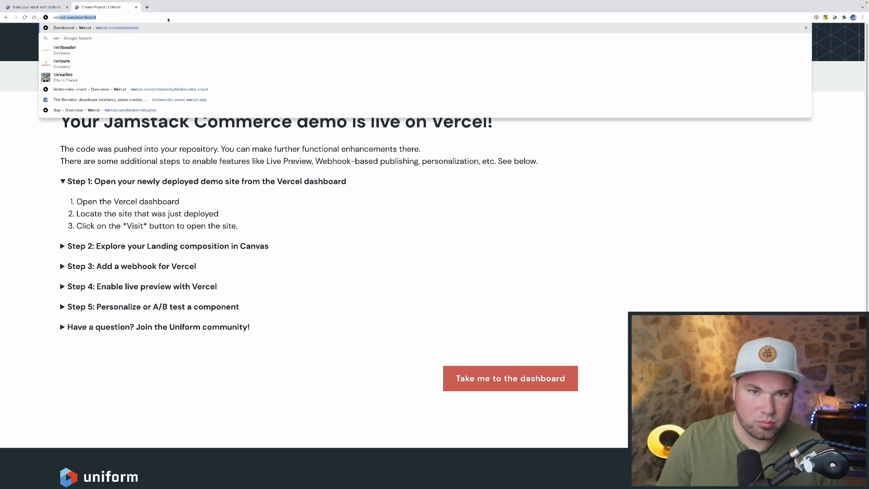
{"action": "key", "text": "alt+Return"}
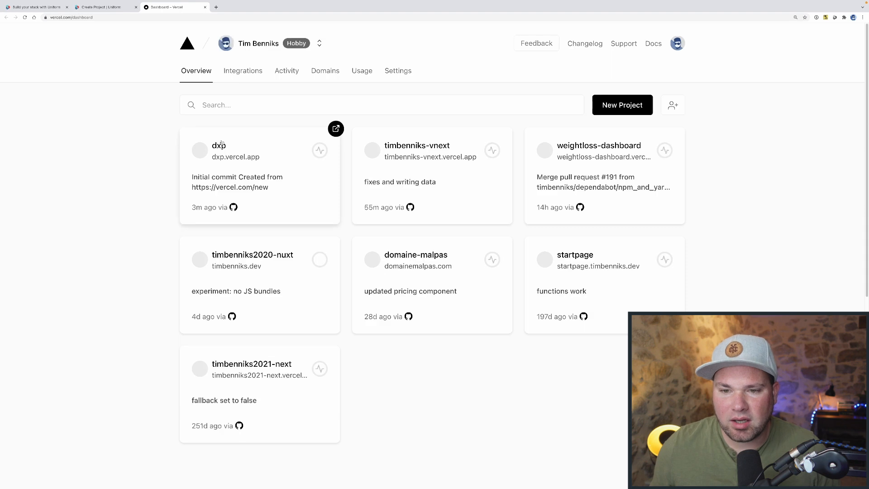
{"action": "left_click", "coordinate": [214, 148]}
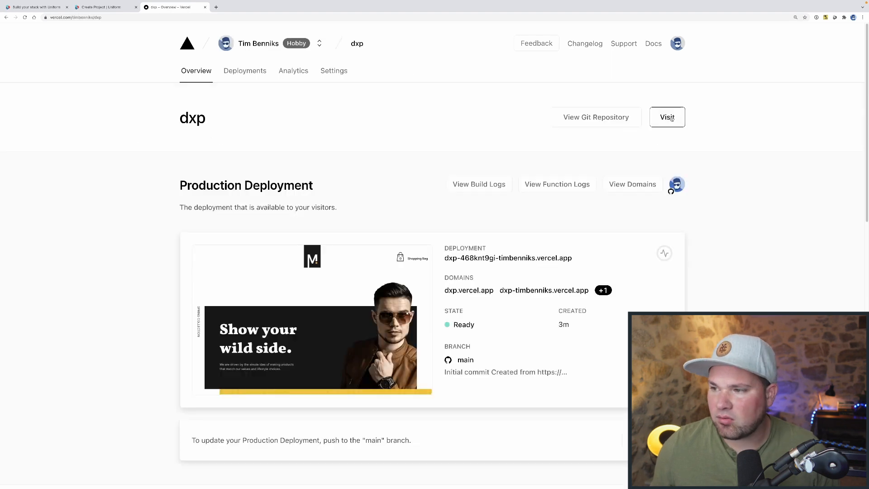
{"action": "left_click", "coordinate": [665, 118]}
{"action": "middle_click", "coordinate": [180, 7]}
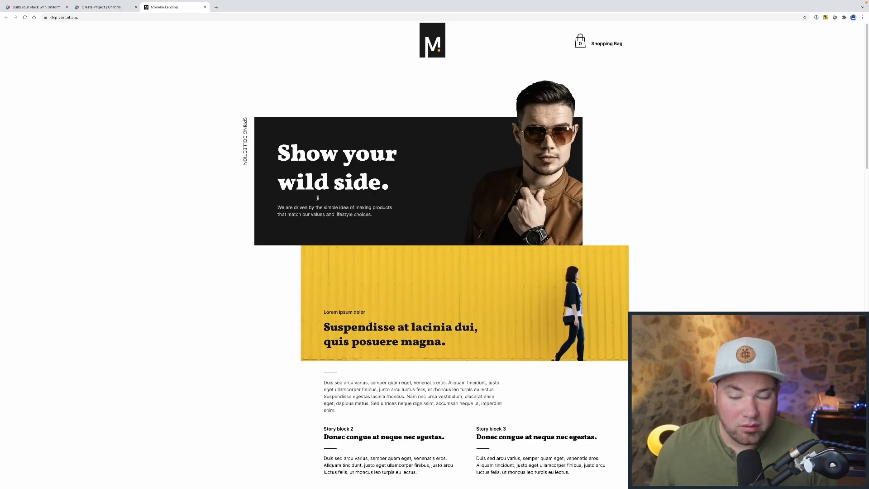
- Look through the deployed landing page, examining the hero, story blocks, featured product placeholder and Cool collection section
{"action": "scroll", "coordinate": [317, 194], "scroll_direction": "down", "scroll_amount": 10}
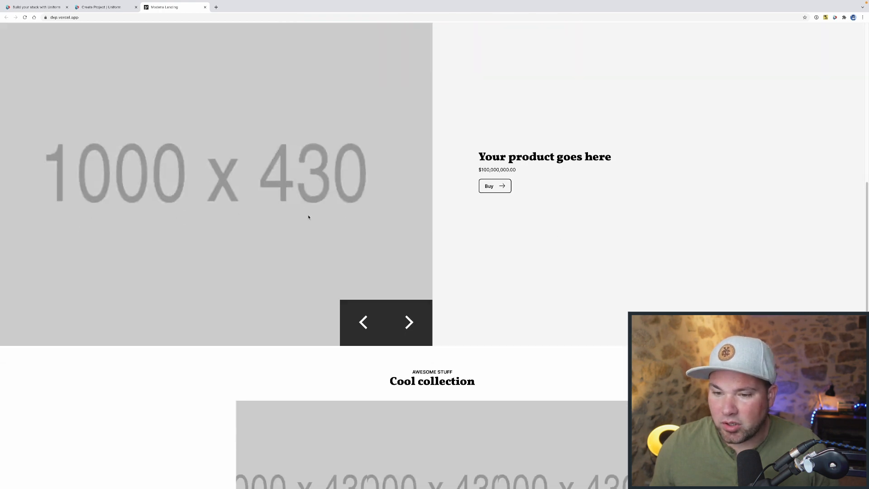
{"action": "scroll", "coordinate": [308, 217], "scroll_direction": "down", "scroll_amount": 8}
{"action": "scroll", "coordinate": [316, 177], "scroll_direction": "up", "scroll_amount": 4}
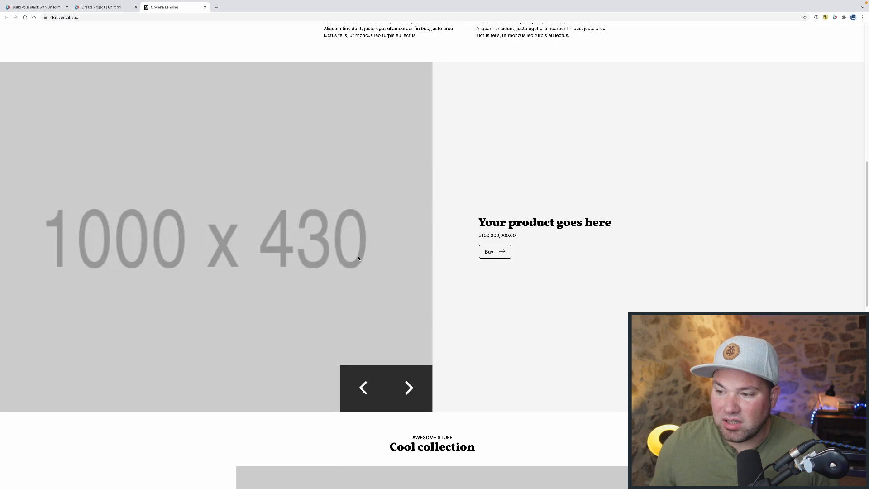
{"action": "left_click_drag", "start_coordinate": [492, 223], "coordinate": [570, 223]}
{"action": "left_click", "coordinate": [406, 230]}
{"action": "scroll", "coordinate": [387, 240], "scroll_direction": "up", "scroll_amount": 10}
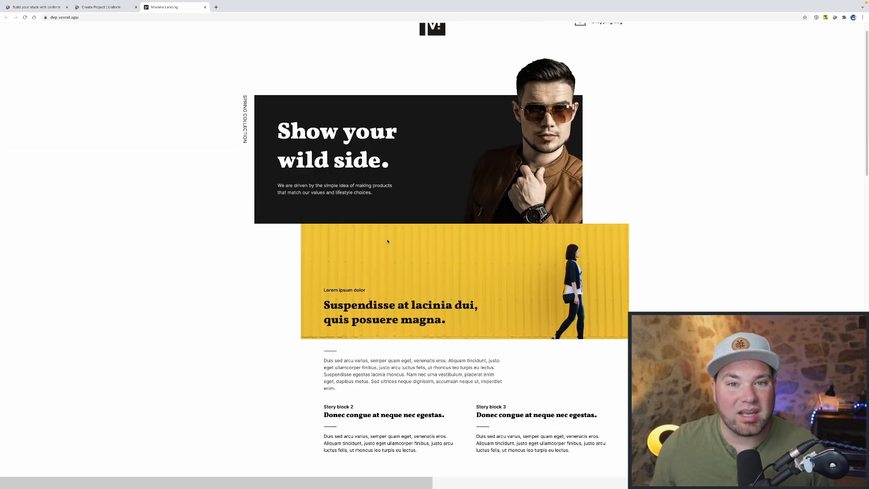
- Return to the Uniform project setup page, go to the dxp project dashboard and open the Landing composition in Canvas
{"action": "left_click", "coordinate": [120, 7]}
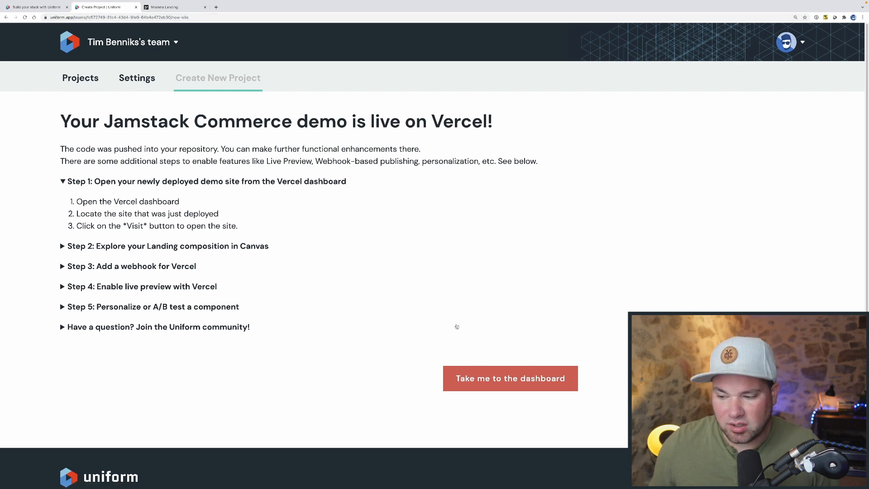
{"action": "left_click", "coordinate": [506, 380]}
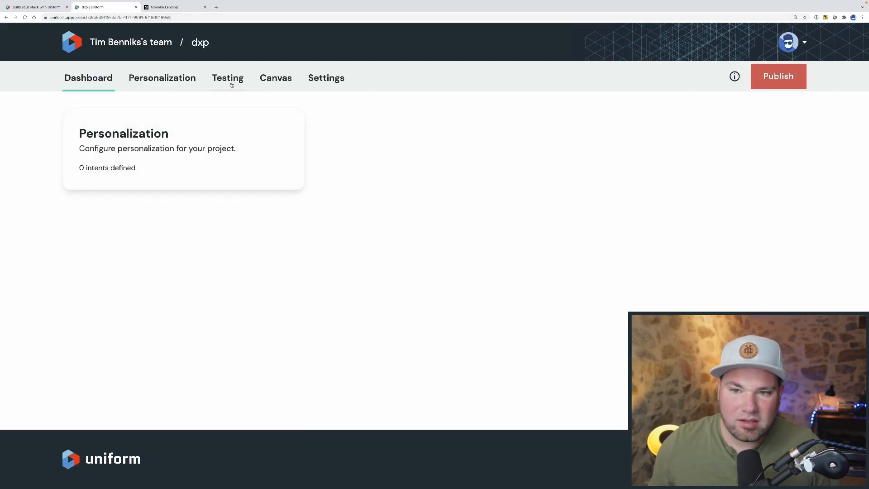
{"action": "left_click", "coordinate": [268, 80]}
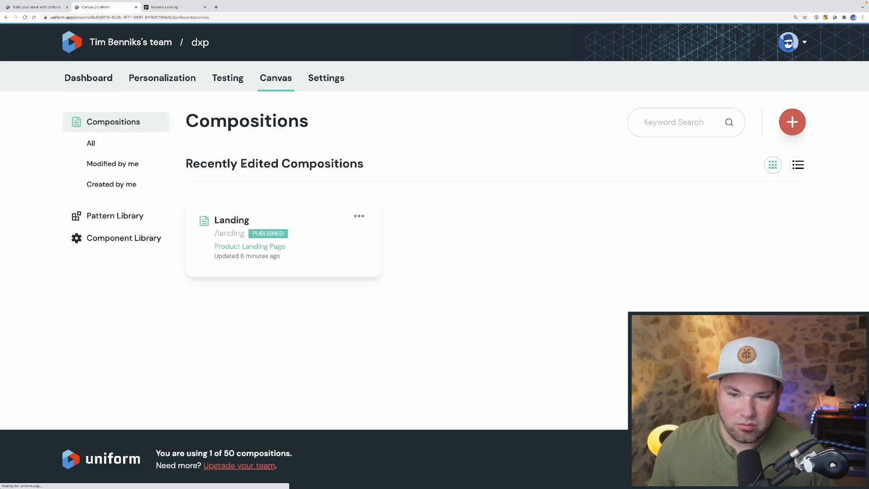
{"action": "left_click", "coordinate": [236, 222]}
{"action": "key", "text": "ctrl+Tab"}
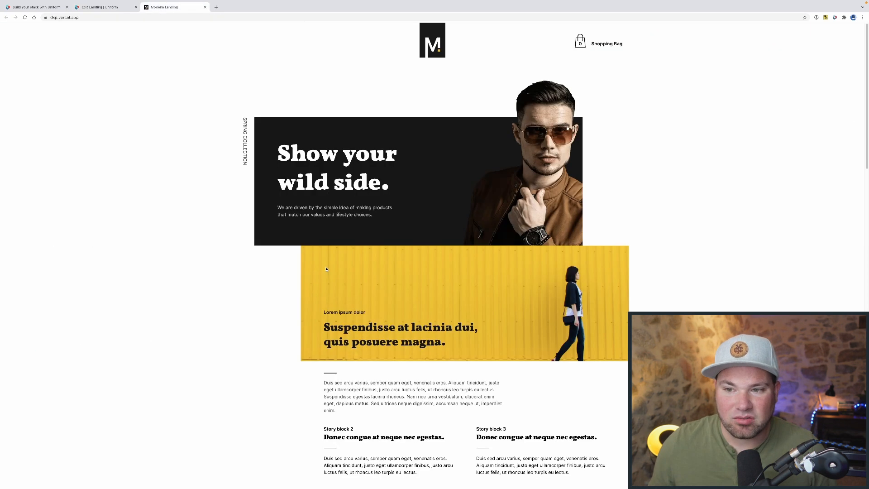
{"action": "left_click", "coordinate": [115, 8]}
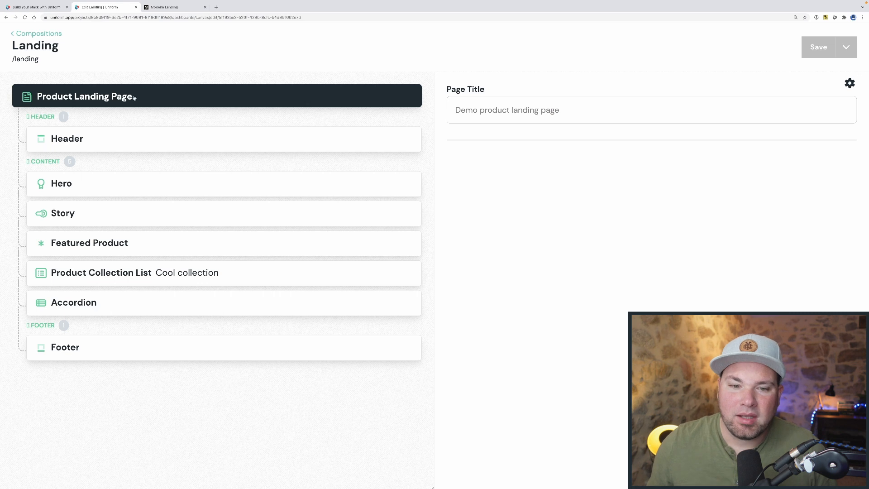
- Open the BigCommerce product picker of the Featured Product component and search for modena
{"action": "mouse_move", "coordinate": [249, 208]}
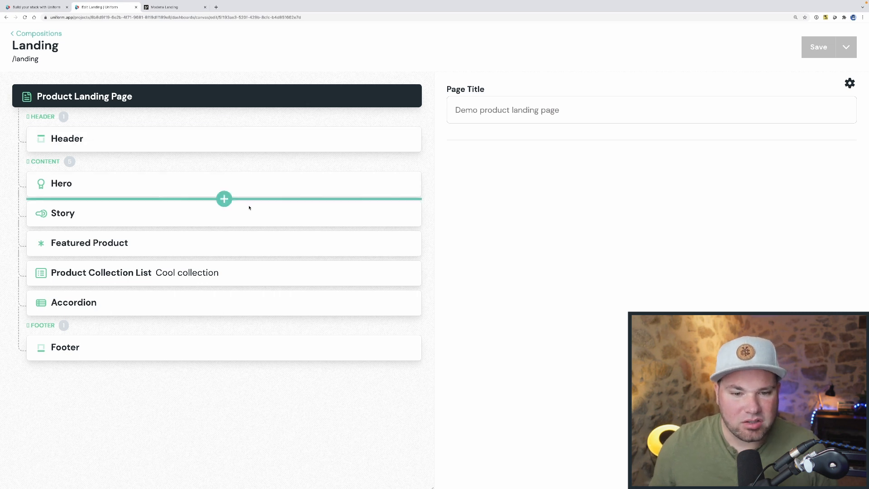
{"action": "left_click", "coordinate": [104, 245]}
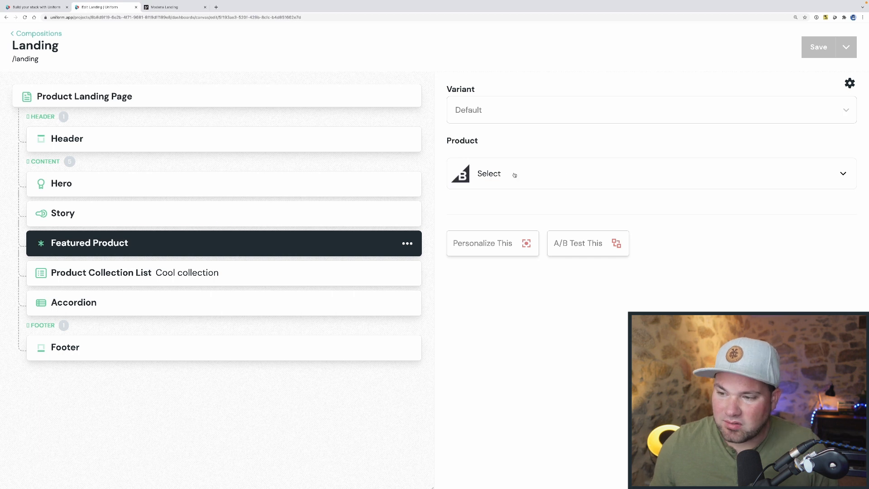
{"action": "left_click", "coordinate": [488, 179]}
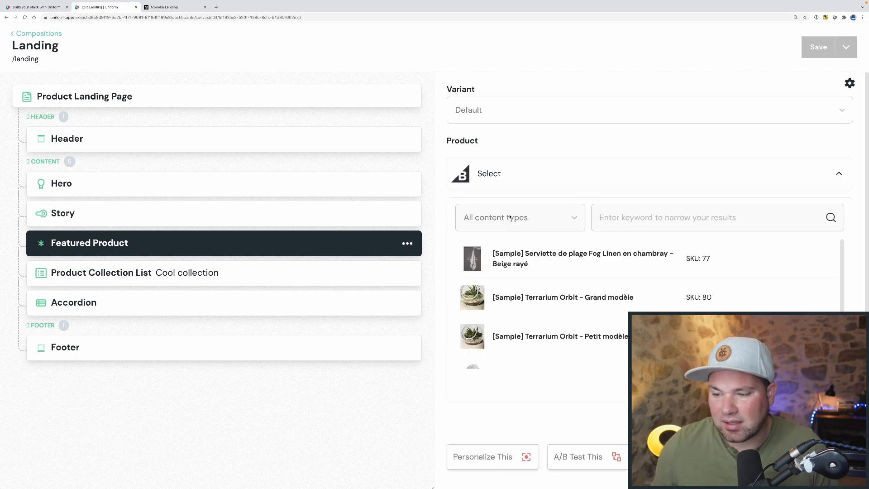
{"action": "scroll", "coordinate": [540, 281], "scroll_direction": "down", "scroll_amount": 2}
{"action": "left_click", "coordinate": [628, 229]}
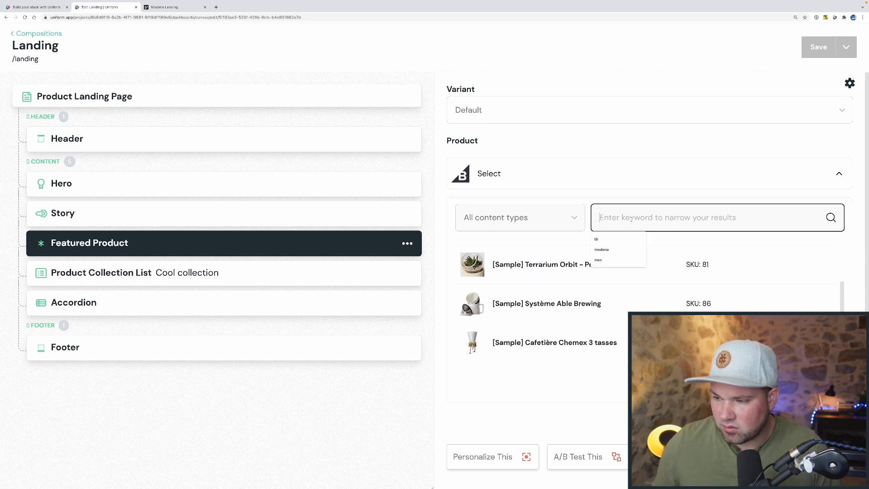
{"action": "type", "text": "modena"}
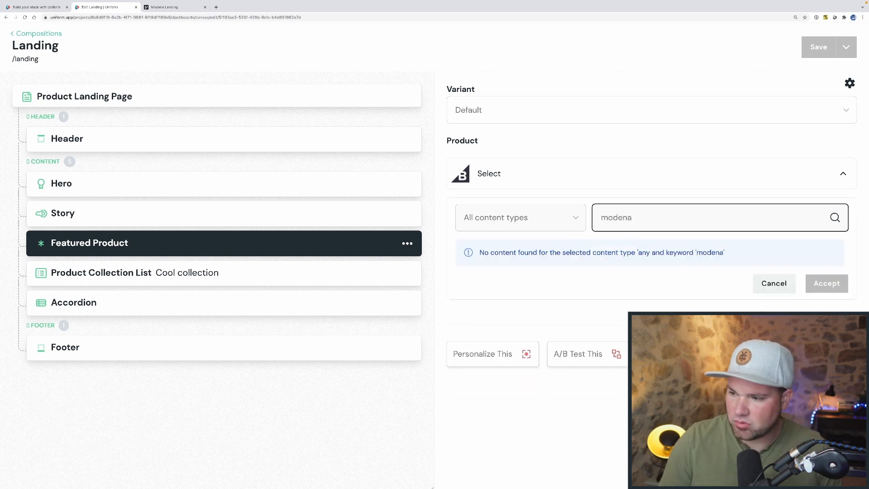
- Clear the product search keyword and choose [Sample] Système Able Brewing as the featured product
{"action": "key", "text": "BackSpace"}
{"action": "key", "text": "BackSpace"}
{"action": "key", "text": "BackSpace"}
{"action": "key", "text": "BackSpace"}
{"action": "key", "text": "BackSpace"}
{"action": "key", "text": "BackSpace"}
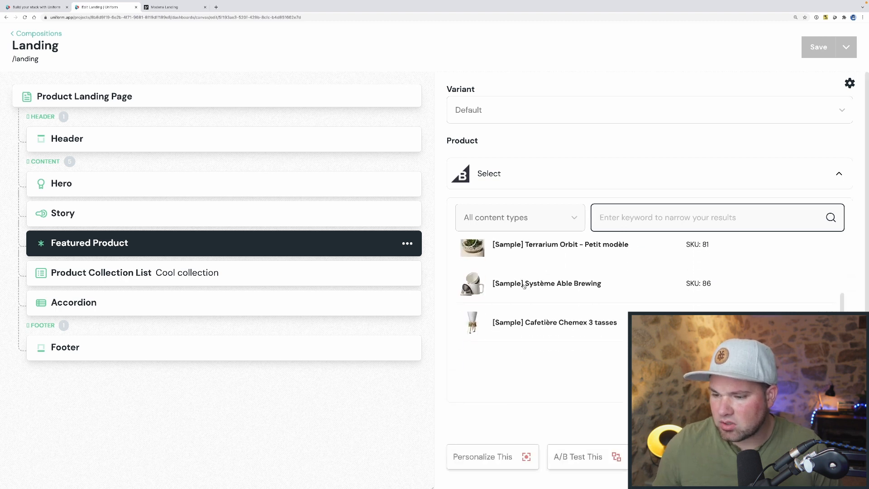
{"action": "left_click", "coordinate": [524, 285]}
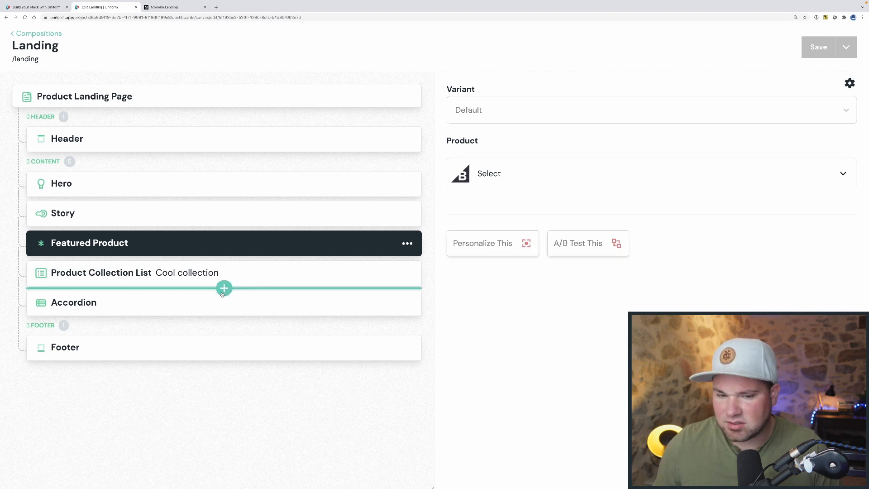
- Add [Sample] Cafetière Chemex 3 tasses, [Sample] Bocal 1 L Le Parfait and [Sample] Râpe à fromage en chêne to the Product Collection List
{"action": "left_click", "coordinate": [152, 279]}
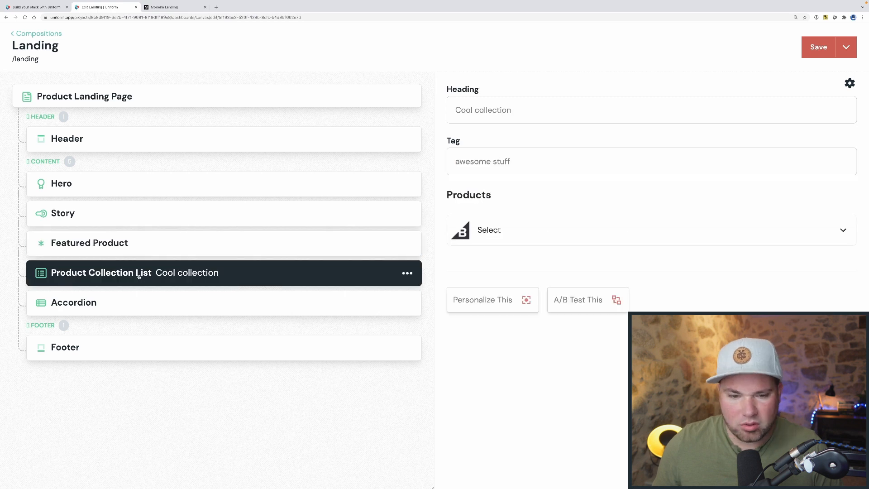
{"action": "left_click", "coordinate": [481, 234]}
{"action": "scroll", "coordinate": [497, 344], "scroll_direction": "down", "scroll_amount": 5}
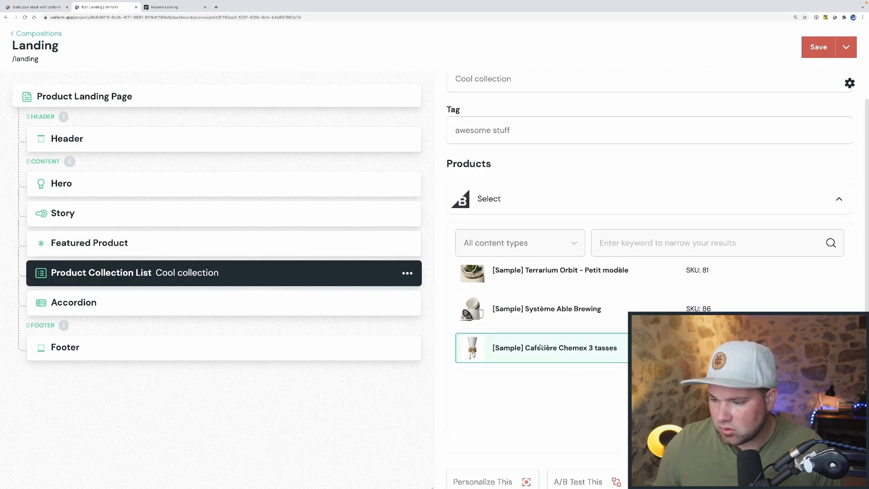
{"action": "left_click", "coordinate": [524, 342]}
{"action": "scroll", "coordinate": [524, 337], "scroll_direction": "down", "scroll_amount": 2}
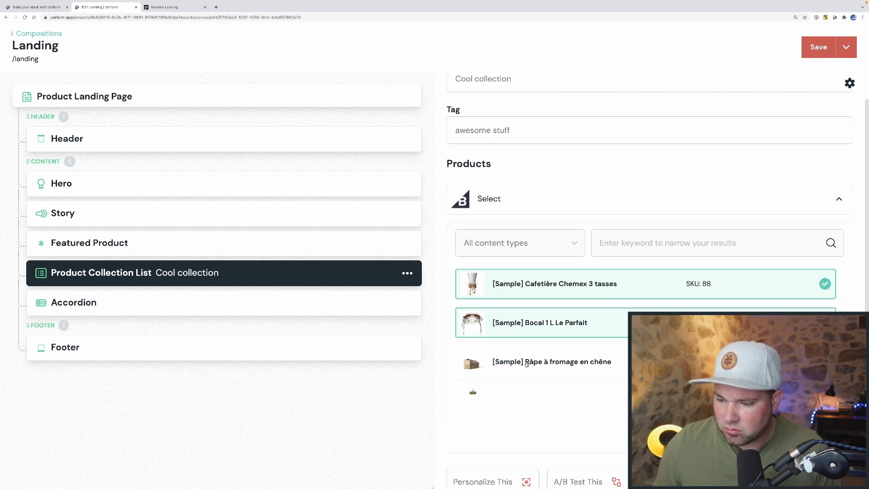
{"action": "left_click", "coordinate": [526, 363]}
{"action": "scroll", "coordinate": [533, 331], "scroll_direction": "down", "scroll_amount": 1}
{"action": "left_click", "coordinate": [815, 410]}
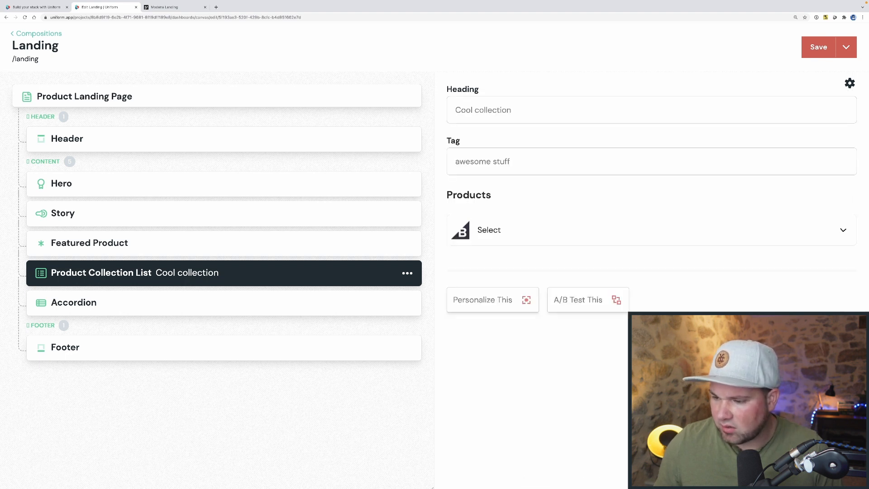
- Save and publish the Landing composition with its chosen products
{"action": "left_click", "coordinate": [844, 47]}
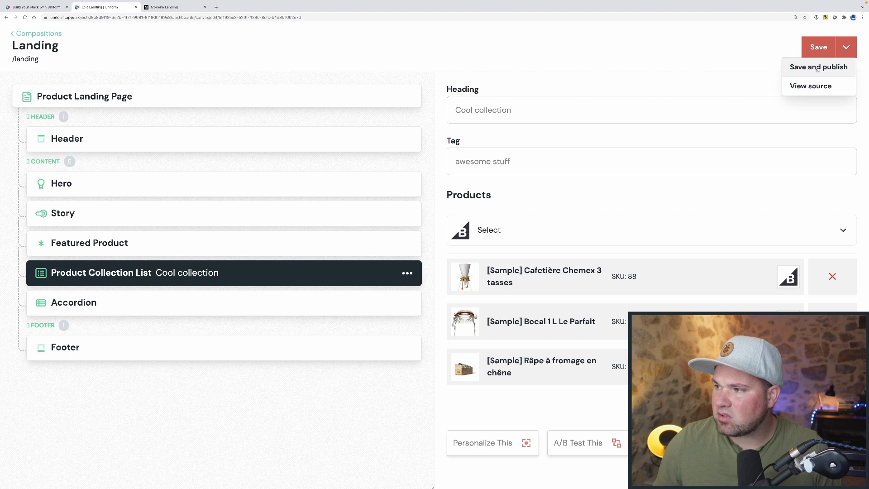
{"action": "left_click", "coordinate": [817, 68]}
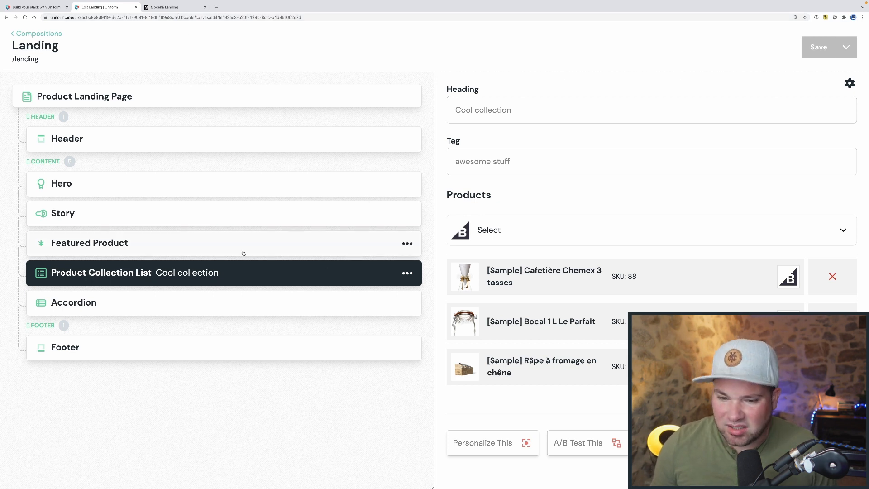
{"action": "mouse_move", "coordinate": [224, 229]}
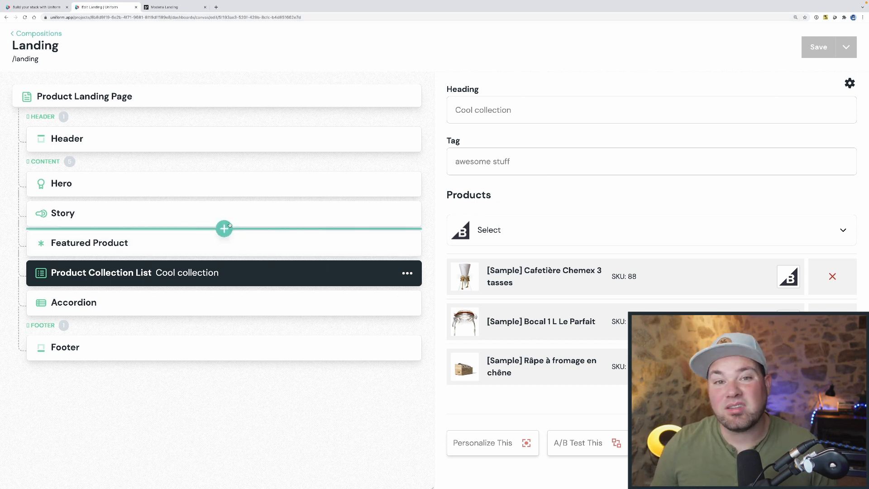
- Check the Cool collection section on the deployed dxp site
{"action": "left_click", "coordinate": [185, 9]}
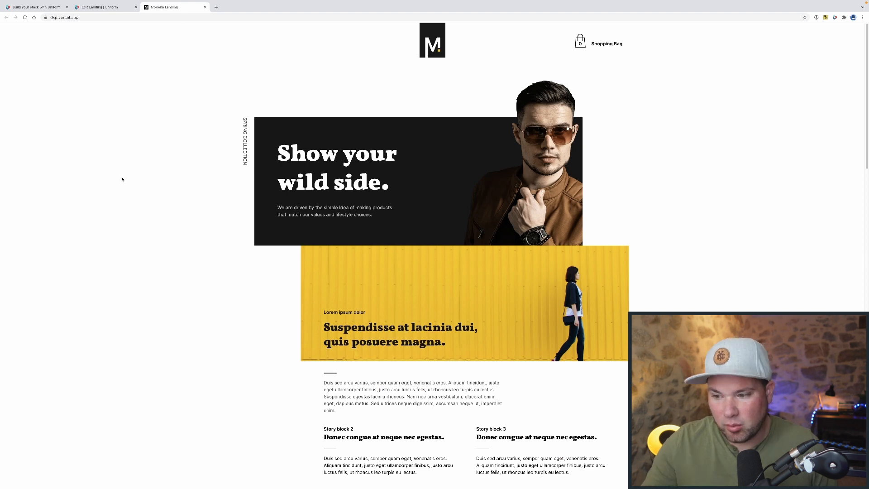
{"action": "scroll", "coordinate": [340, 266], "scroll_direction": "down", "scroll_amount": 20}
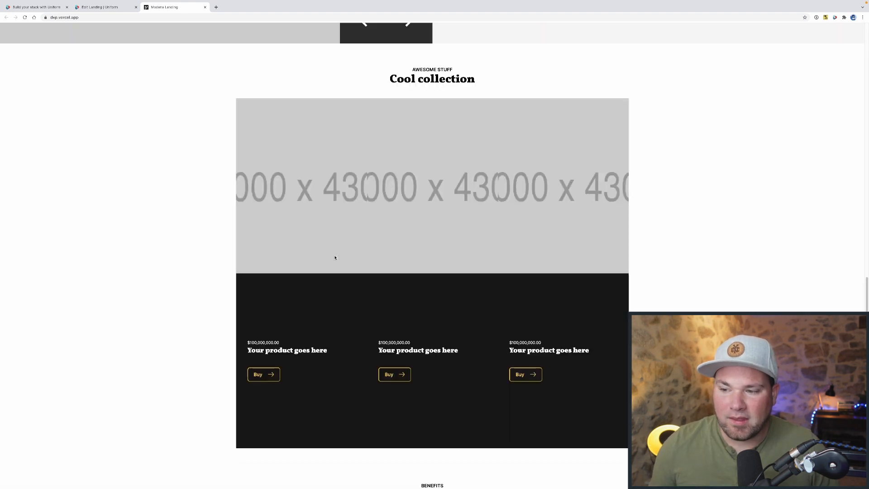